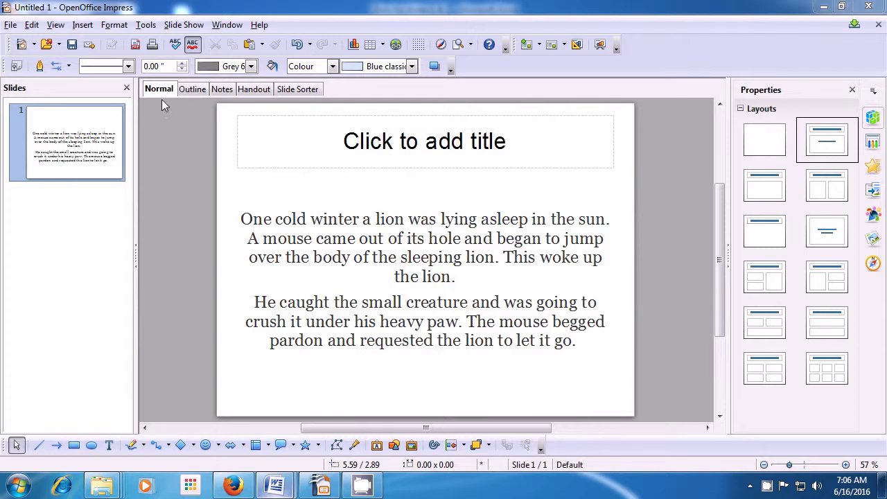
Step: Add a new slide after slide 1 and give it the blank layout
right_click(56, 251)
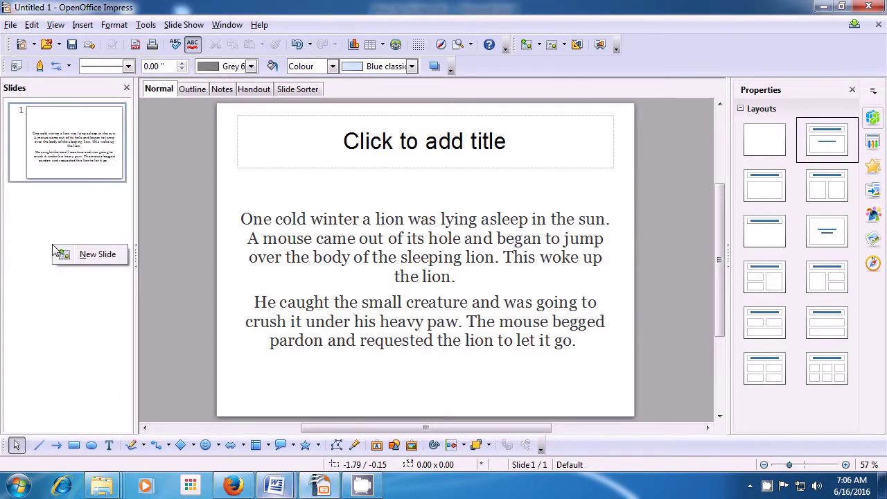
click(87, 256)
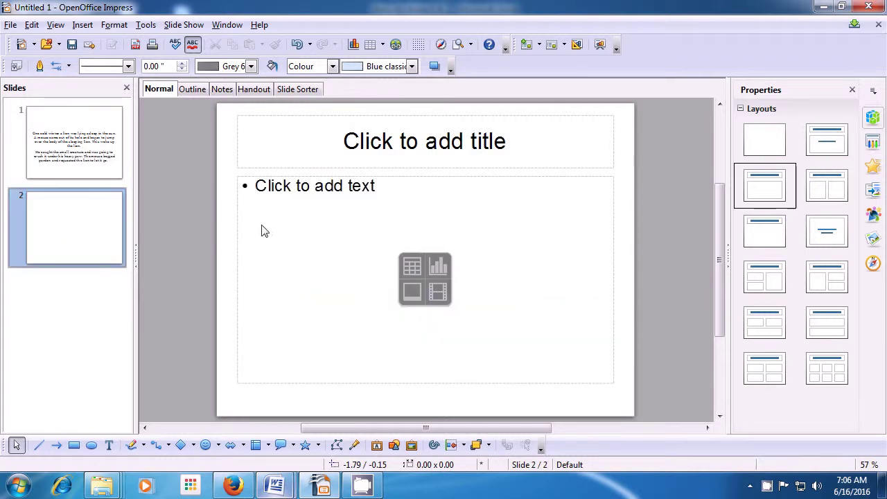
click(754, 153)
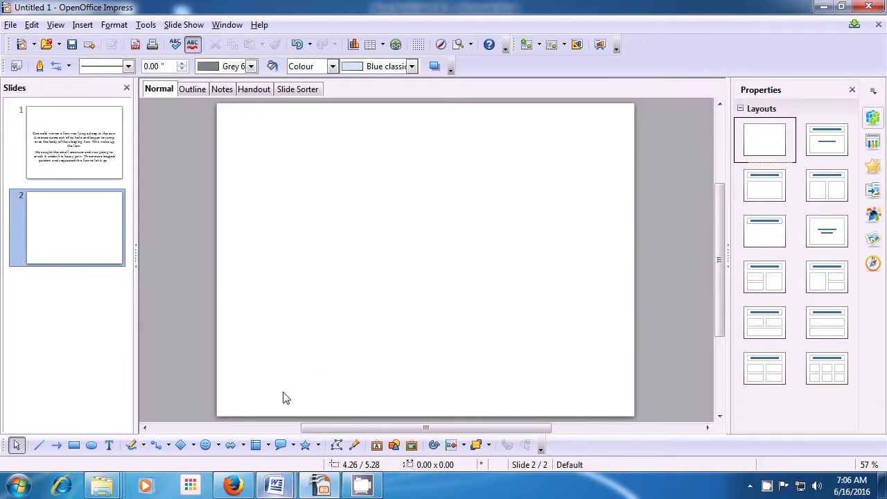
Step: Insert a Fontwork object on the blank slide using the yellow Favourite 17 style
click(376, 447)
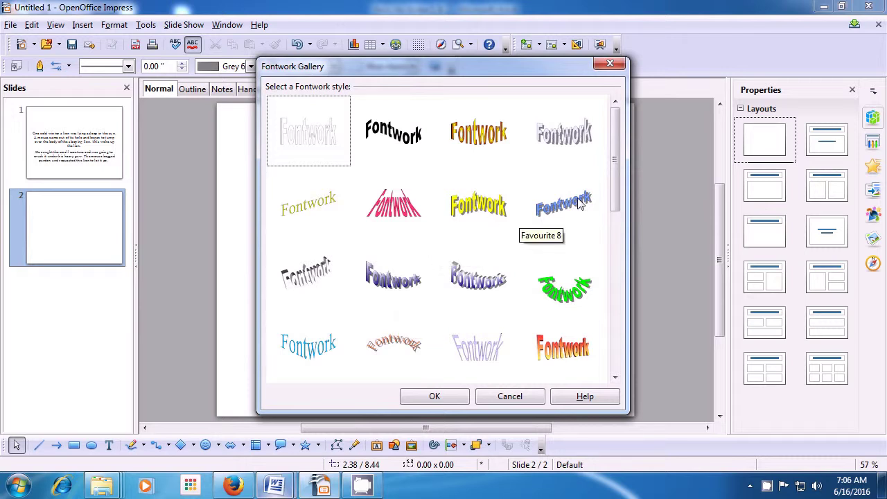
drag(614, 178, 617, 218)
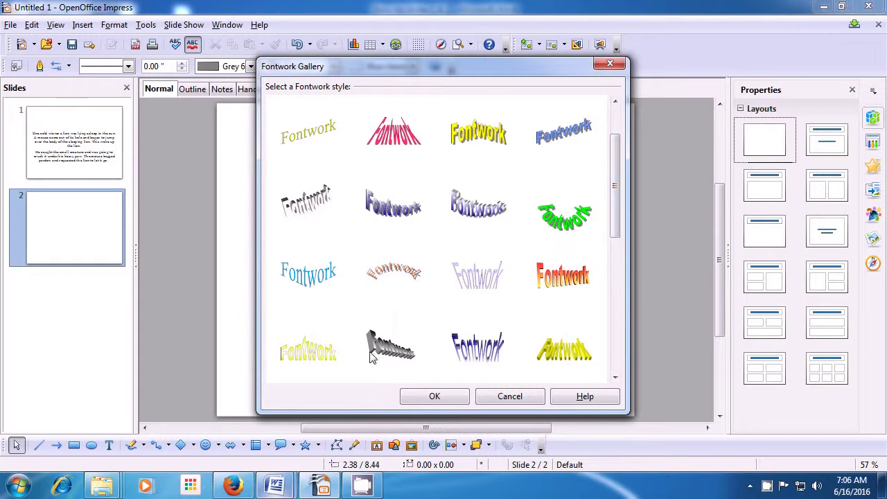
click(309, 358)
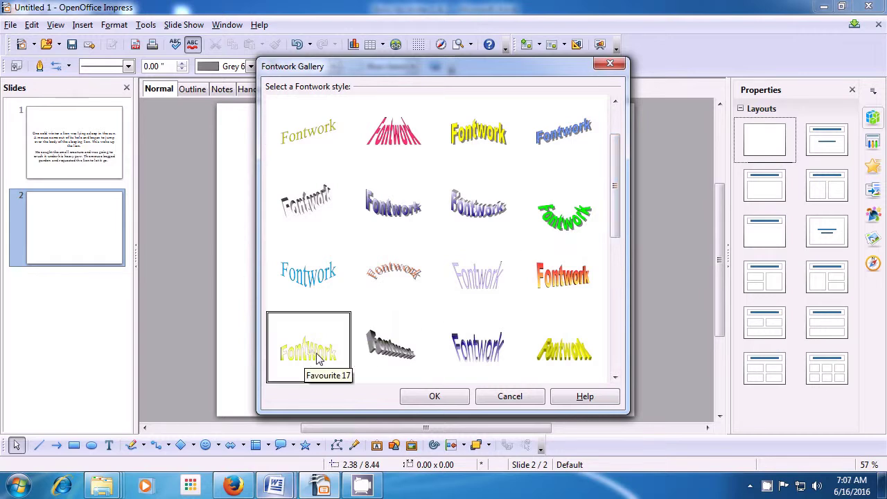
click(434, 400)
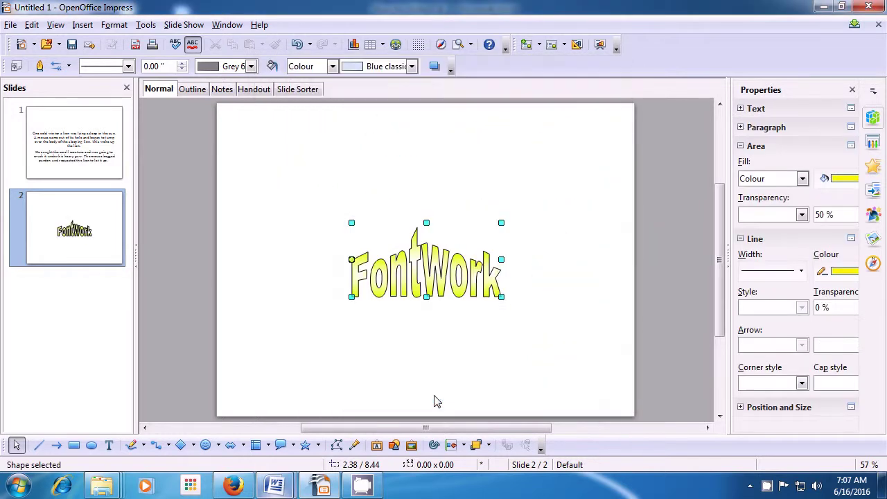
Step: Replace the Fontwork placeholder text with "Welcome to" and start a second line below it
double_click(426, 276)
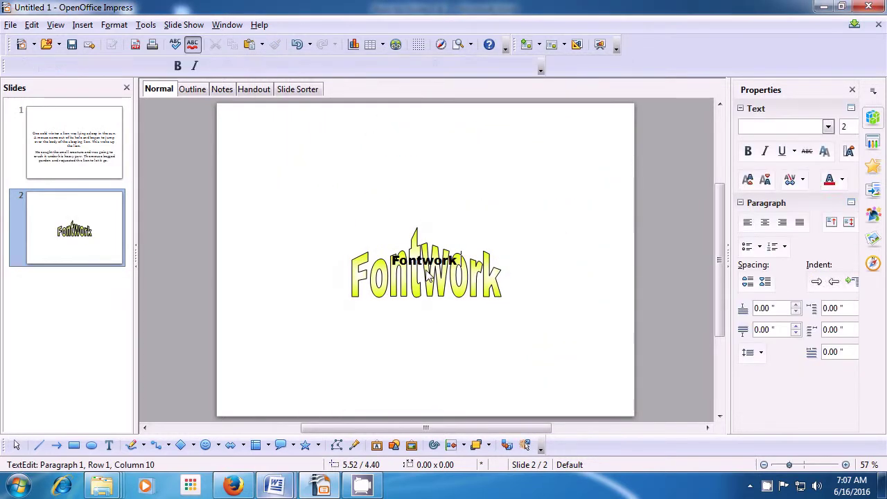
key(BackSpace)
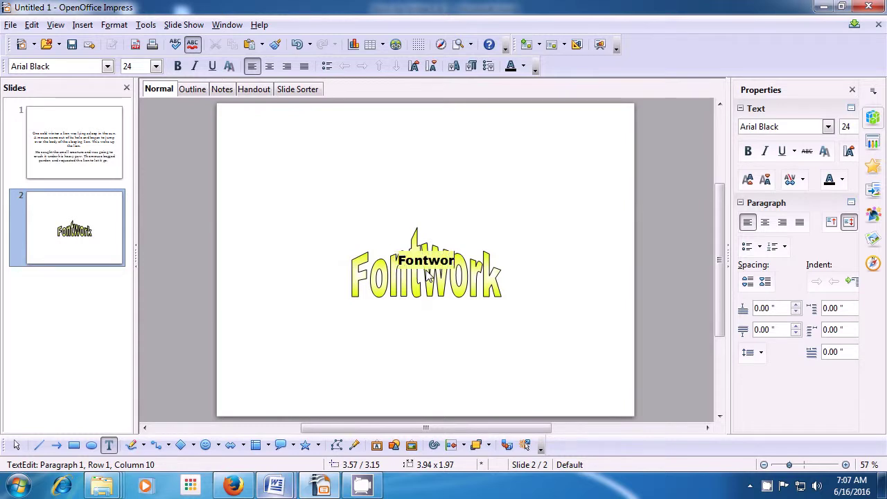
key(BackSpace)
key(BackSpace)
key(BackSpace)
key(BackSpace)
key(BackSpace)
key(BackSpace)
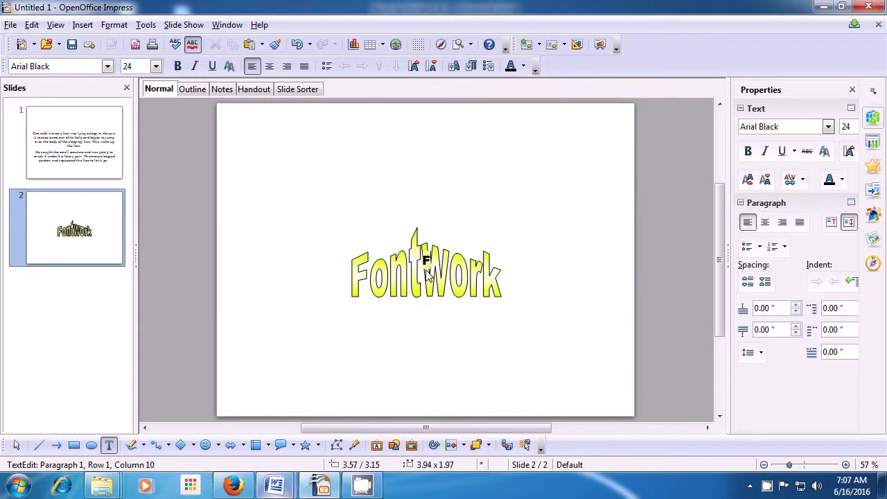
key(BackSpace)
text(Welcom)
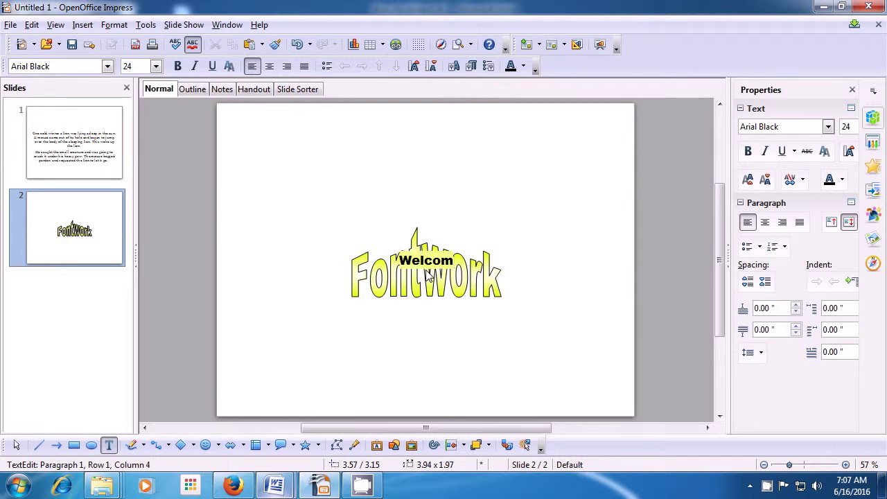
text(e t)
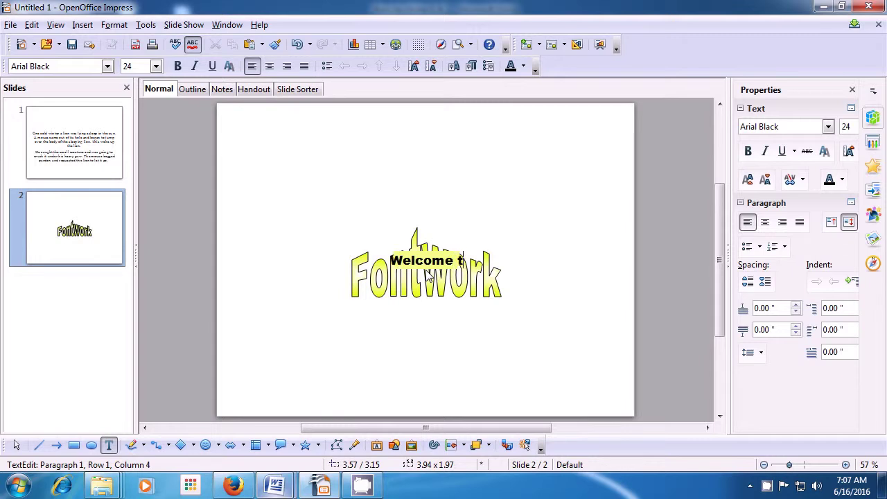
text(o Com)
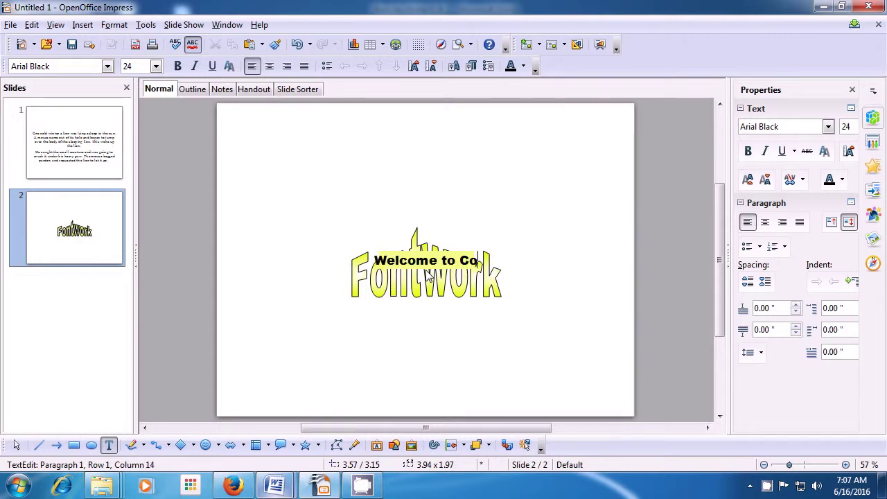
key(BackSpace)
key(BackSpace)
key(BackSpace)
key(BackSpace)
key(BackSpace)
key(BackSpace)
key(BackSpace)
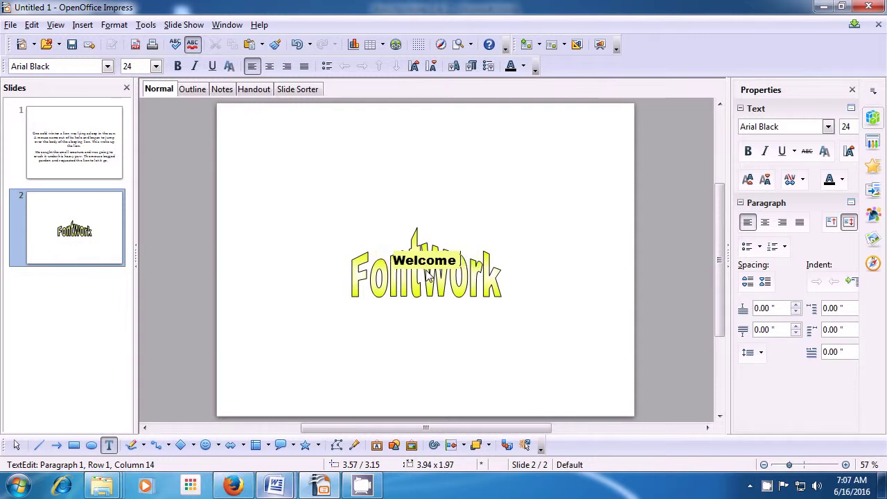
text(to)
key(Return)
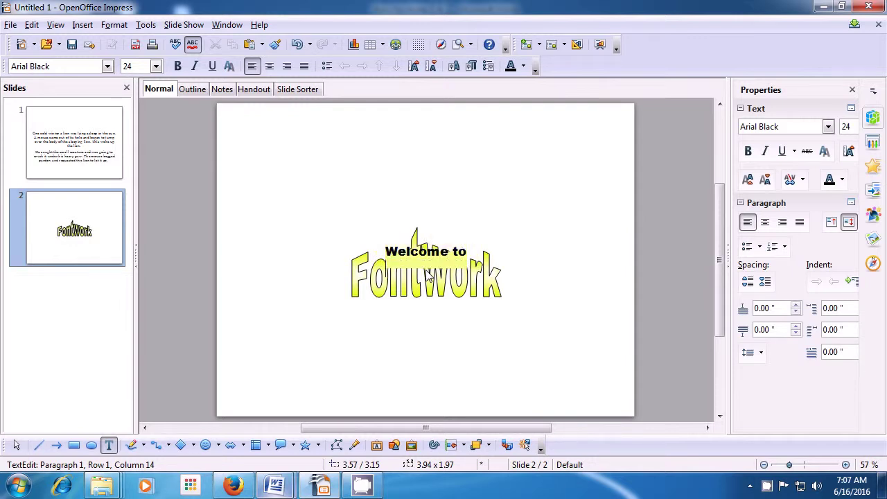
Step: Enter "Computer Shiksha" as the second Fontwork line, indent "Welcome to" to centre it above, and finish text editing
text(C)
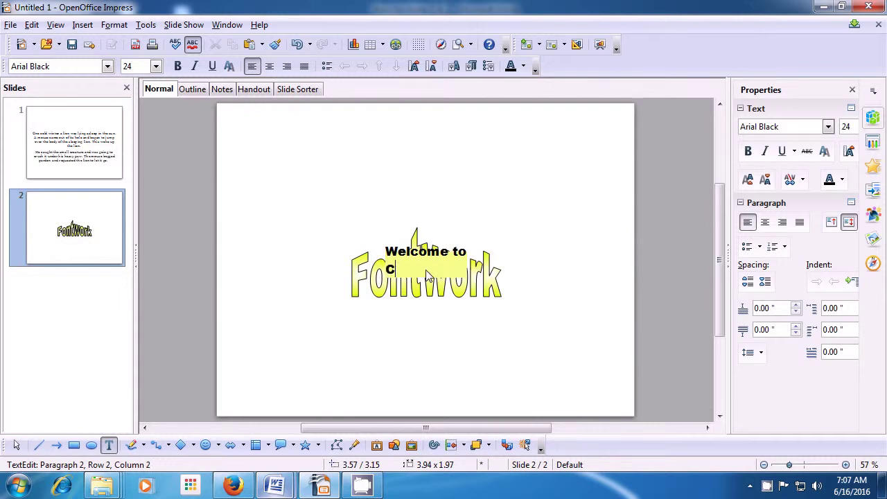
text(omputer Sh)
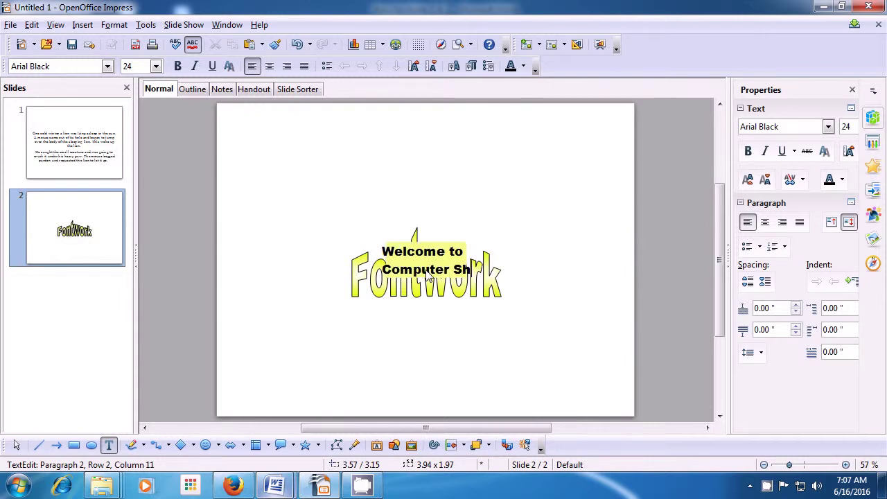
text(iksha)
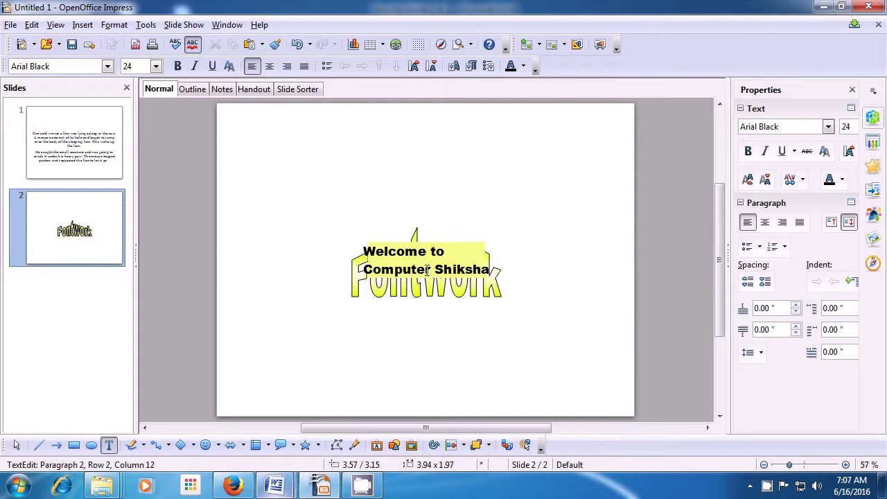
click(367, 252)
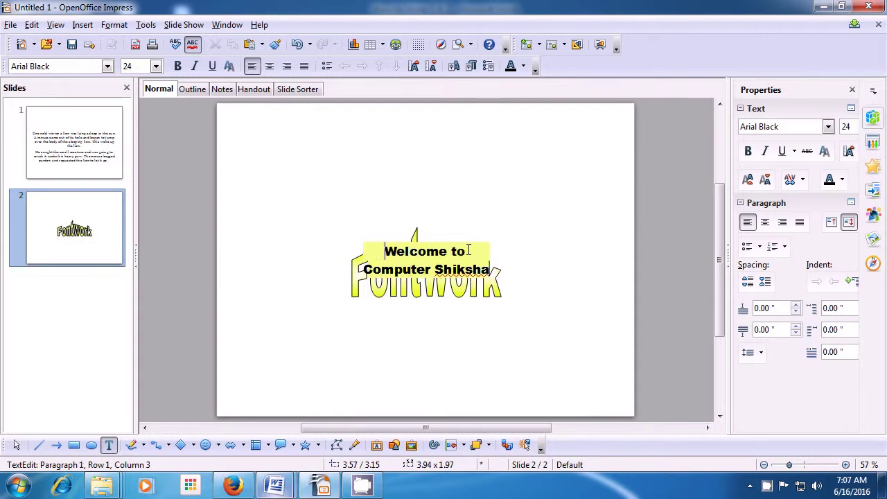
click(542, 281)
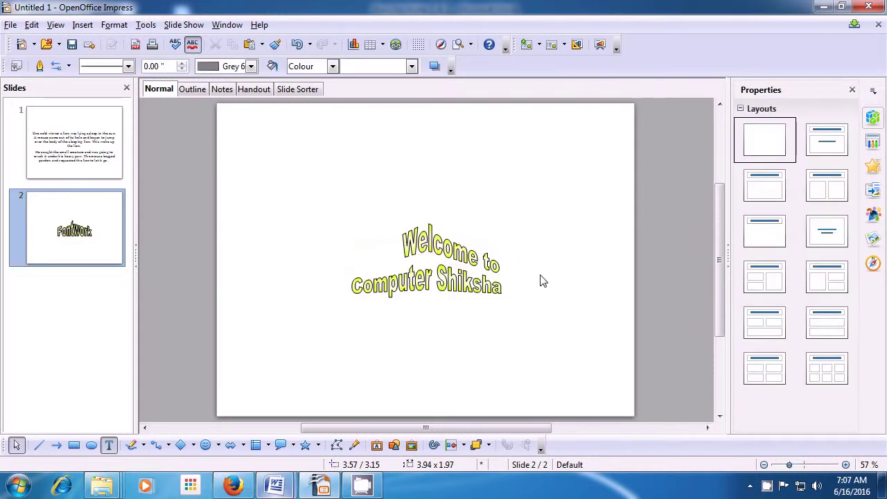
Step: Enlarge the Fontwork object to about 4.82 x 2.49 inches and apply the right-pointing triangle Fontwork shape
click(429, 255)
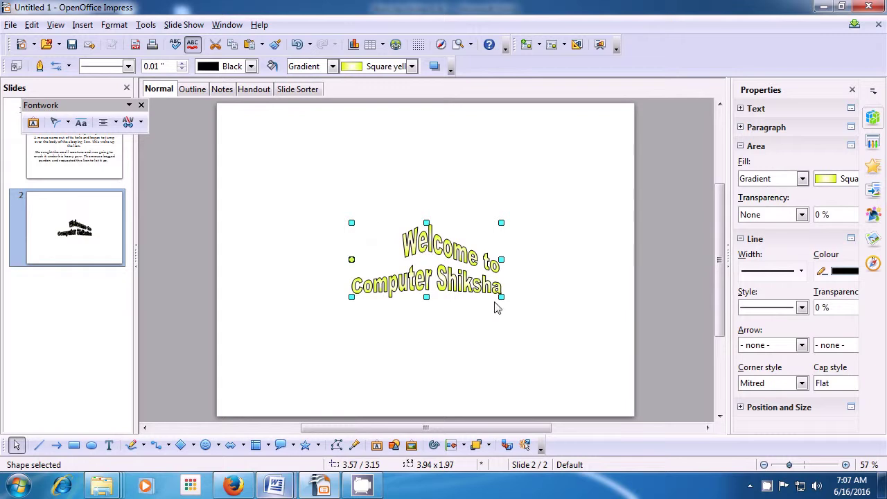
drag(503, 298, 534, 316)
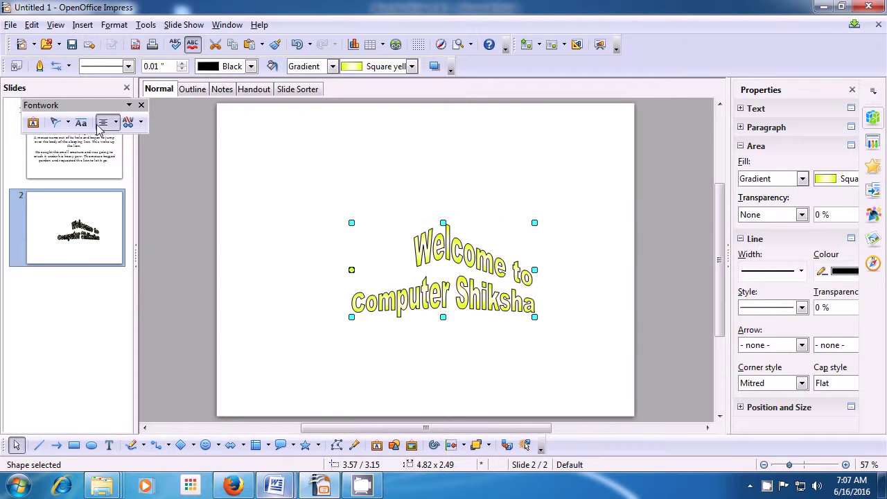
click(67, 123)
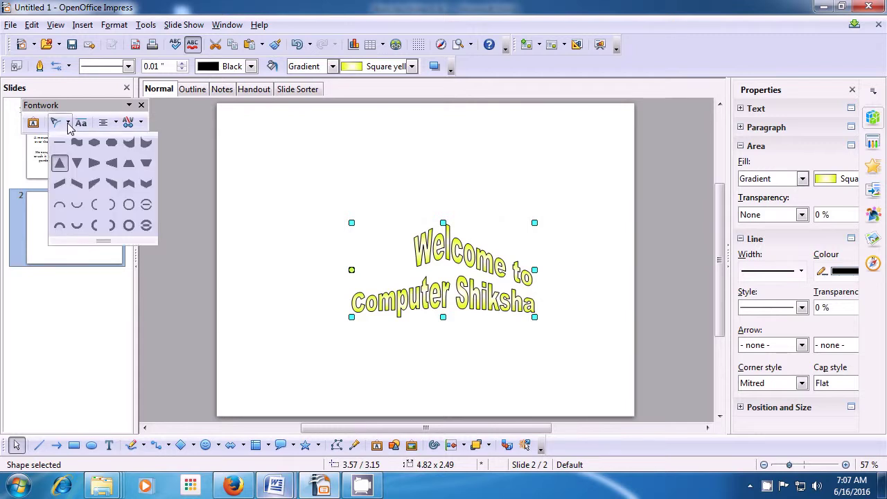
click(95, 164)
mouse_move(101, 167)
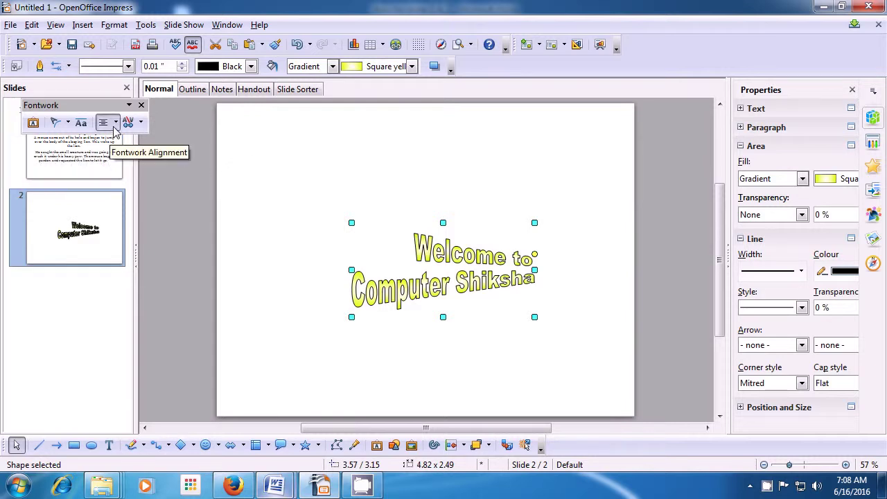
Step: Try the Very Tight, Loose and Very Loose character spacings on the Fontwork text
click(141, 123)
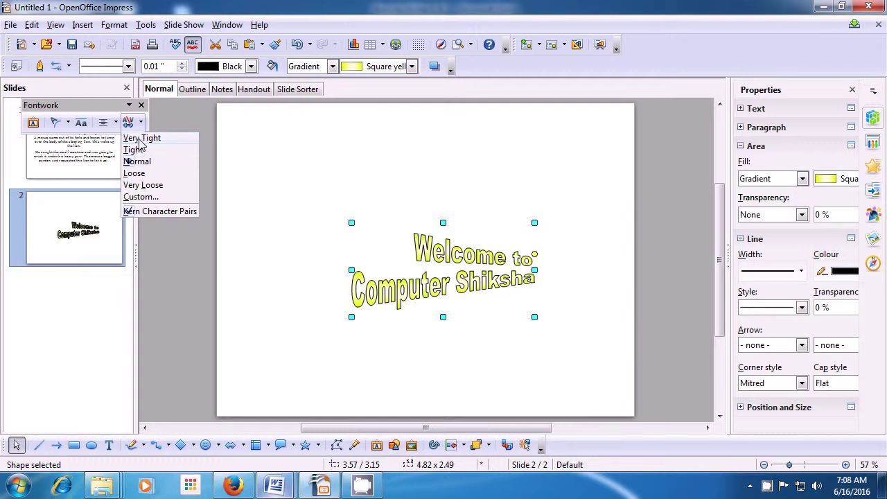
click(138, 138)
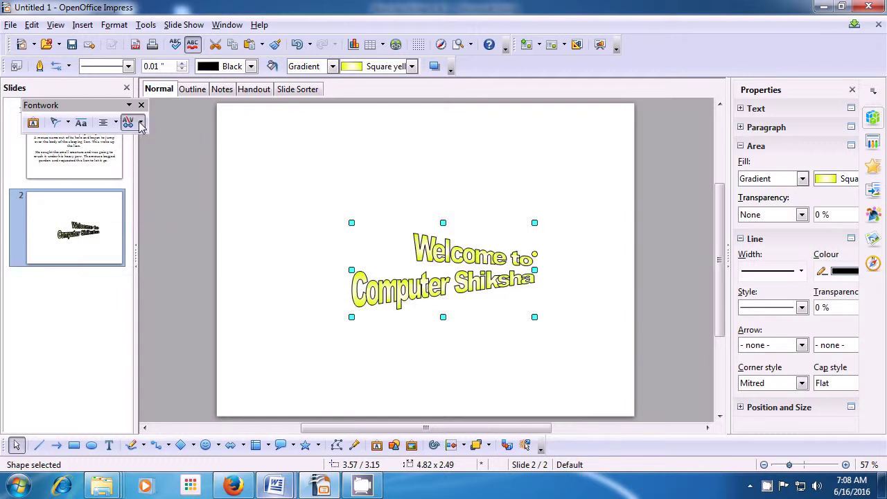
click(140, 124)
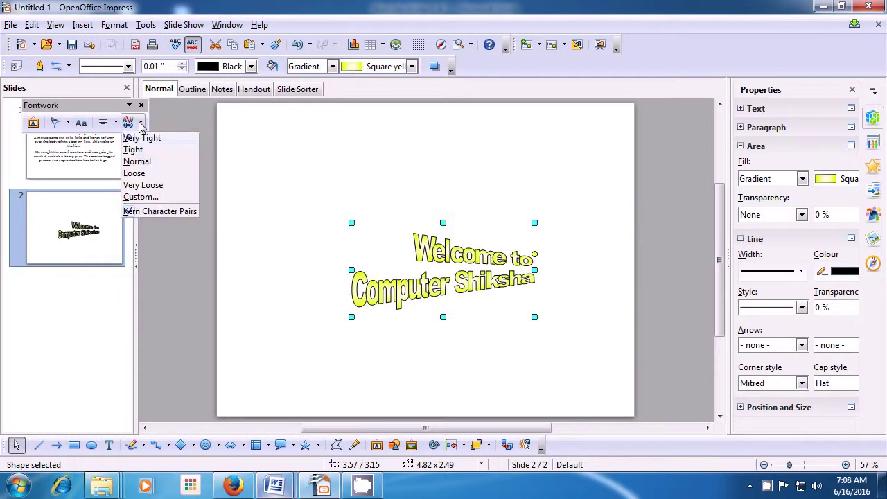
click(135, 173)
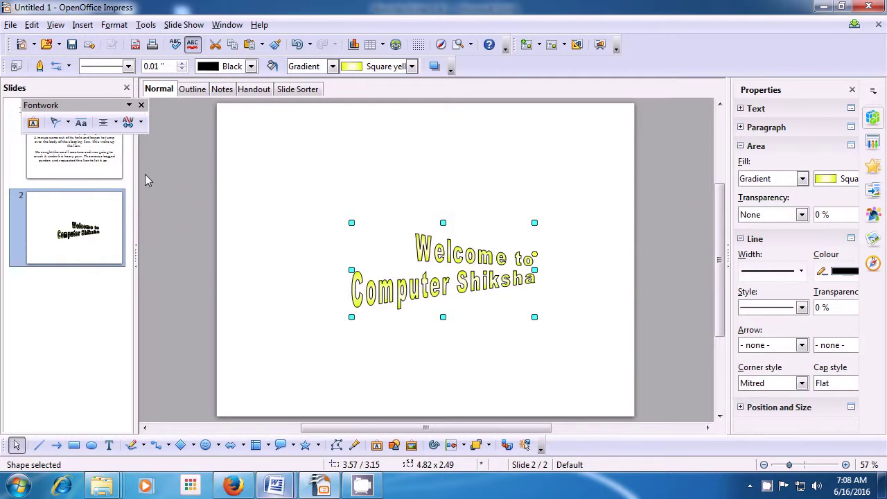
click(140, 123)
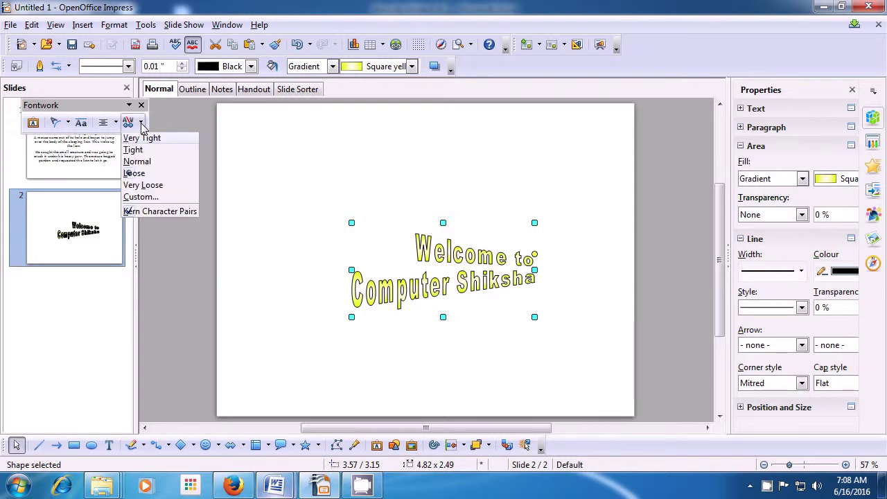
click(144, 185)
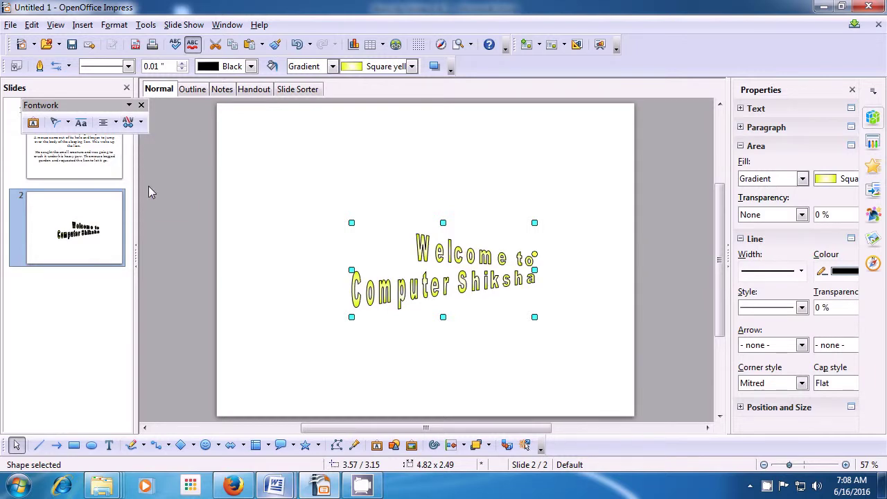
Step: Set the Fontwork character spacing to Tight and apply the Fontwork shape that slants upward and narrows to the right
click(141, 123)
click(133, 150)
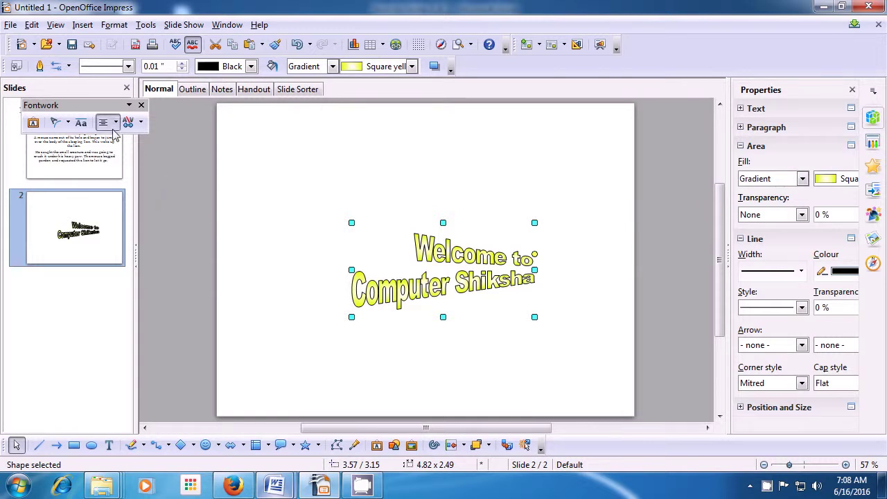
click(67, 123)
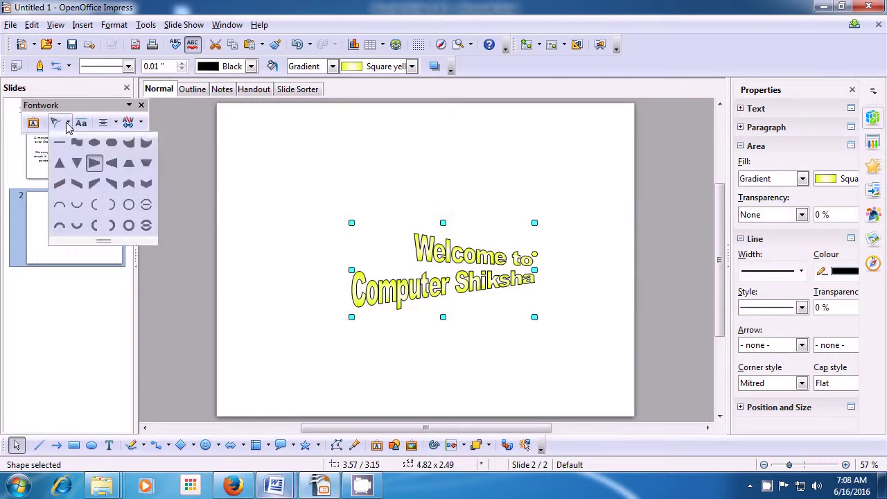
click(94, 183)
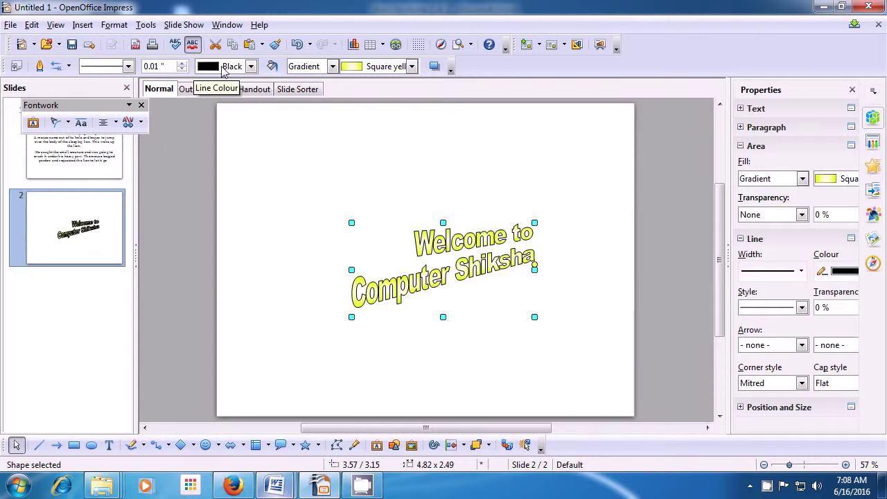
Step: Switch the Fontwork fill to hatching, try Blue crossed 45 degrees, settle on Black 45 degrees wide, and deselect the object
click(332, 66)
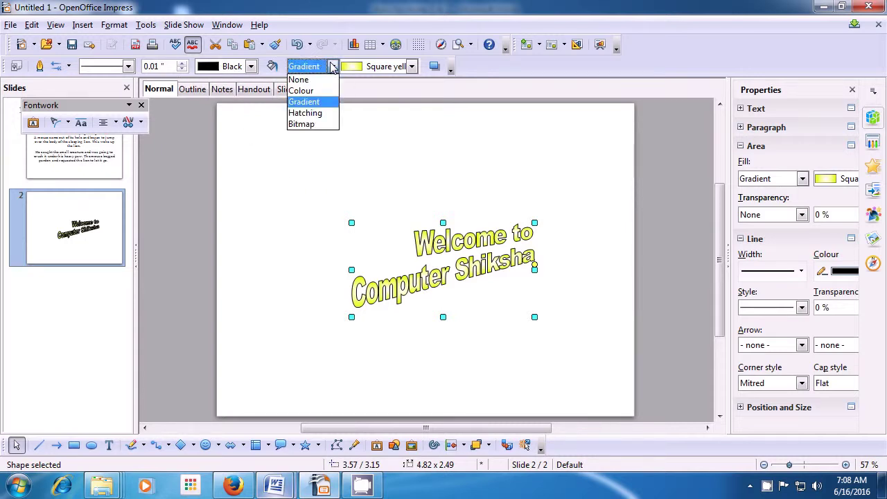
click(321, 113)
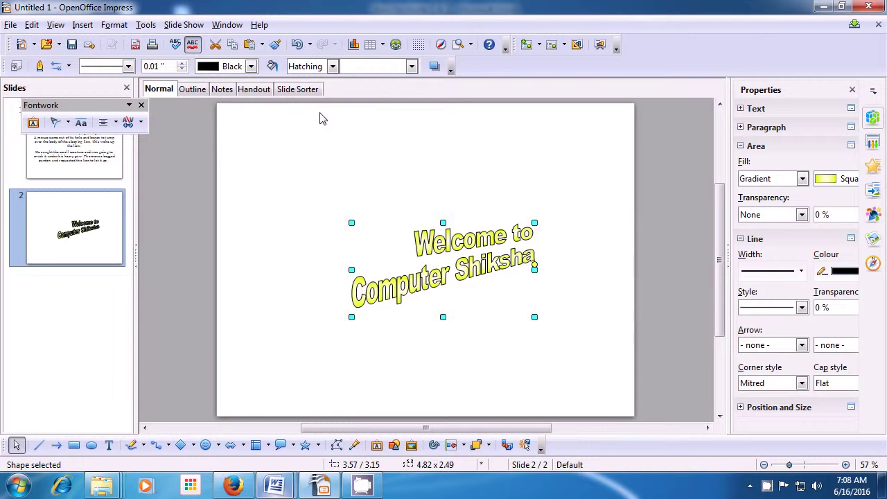
click(411, 66)
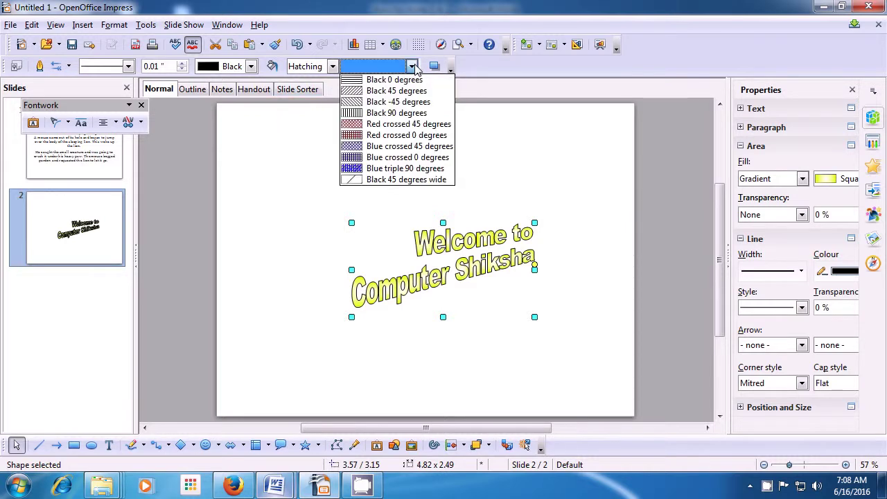
click(380, 146)
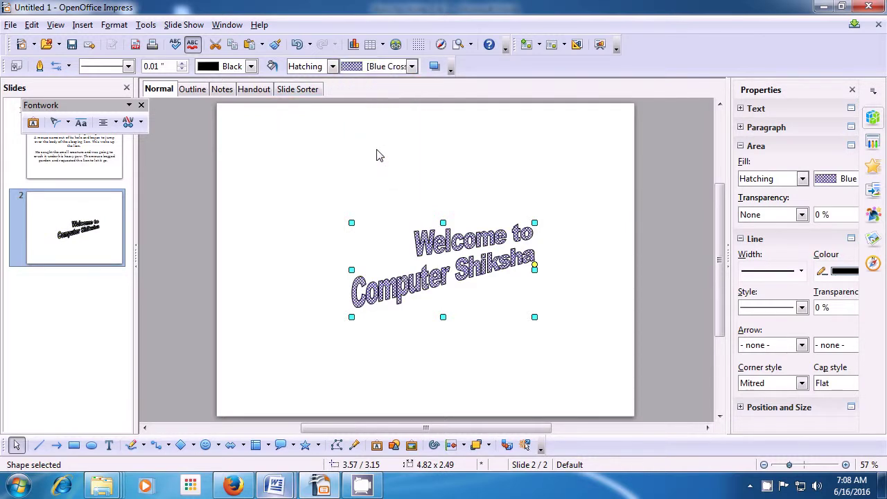
click(411, 67)
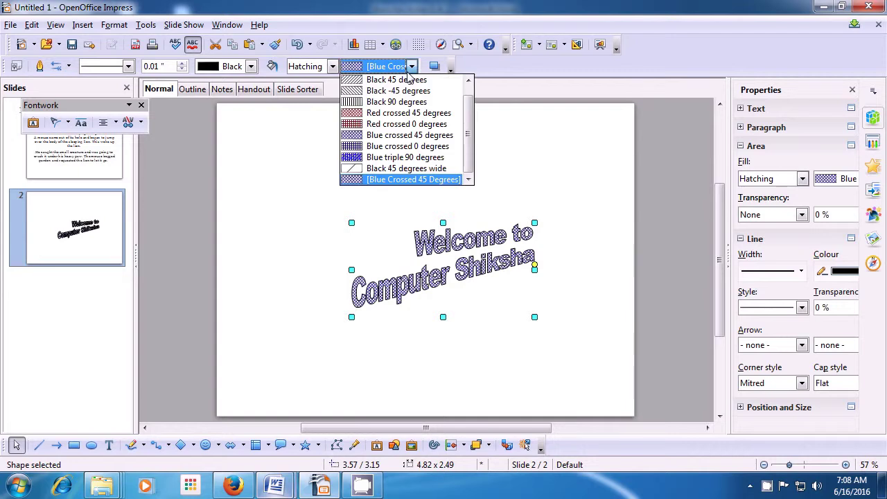
click(374, 168)
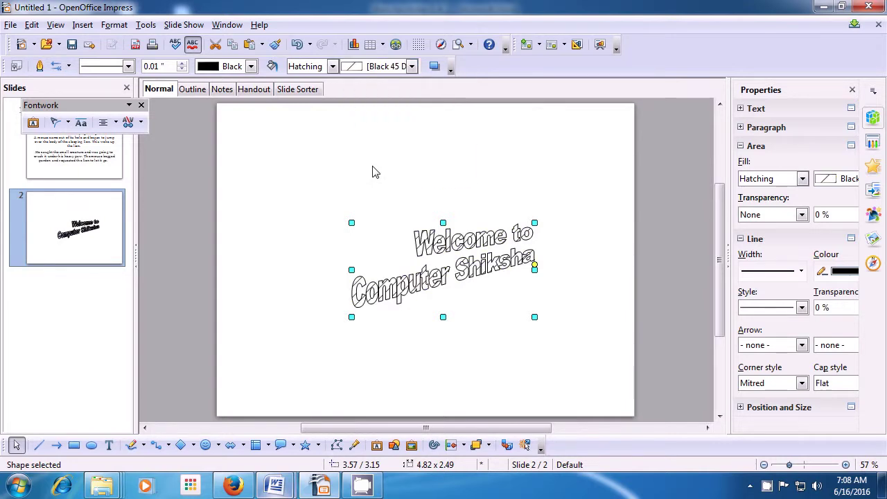
click(483, 160)
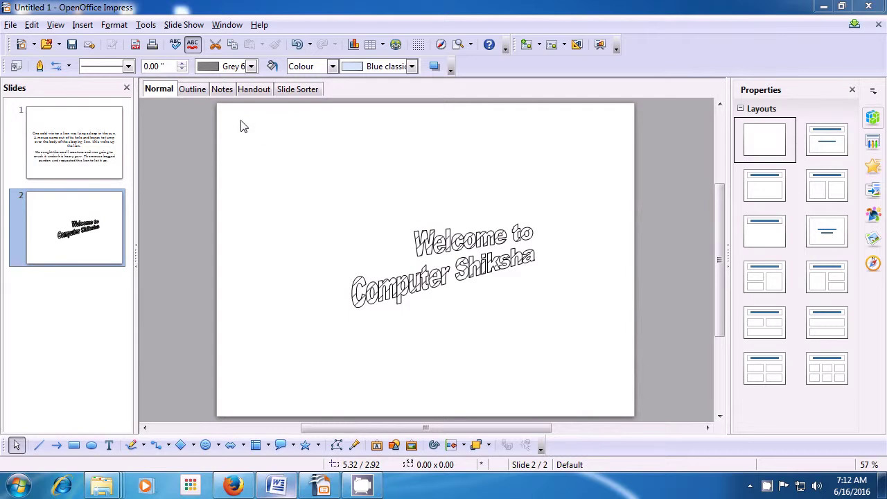
Step: Look through the Outline, Notes, Handout and Slide Sorter views of the presentation and return to the Normal view
click(196, 92)
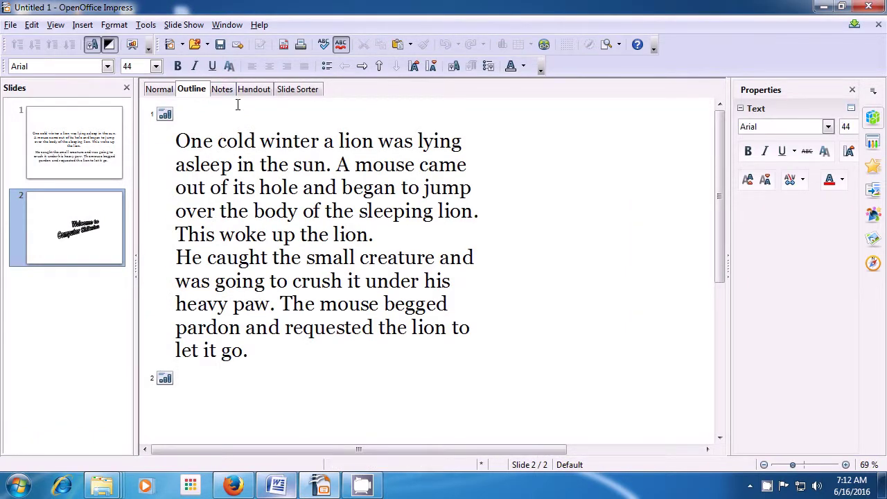
click(223, 89)
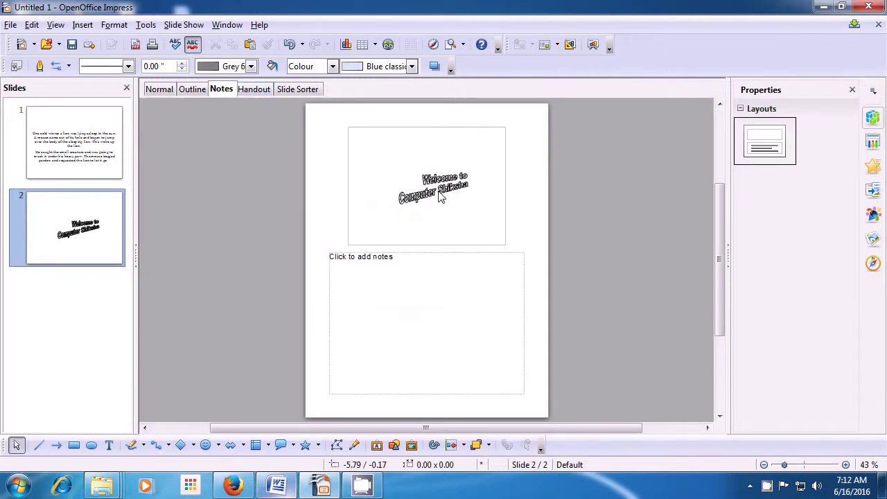
click(250, 92)
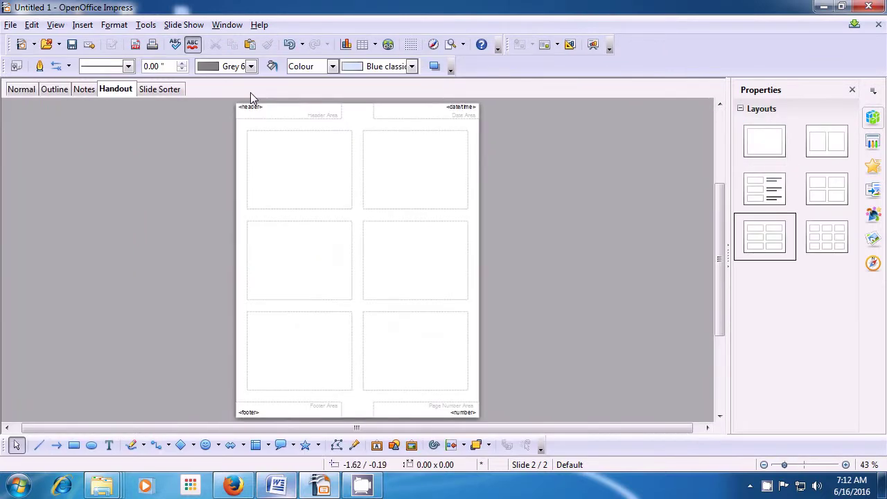
click(161, 91)
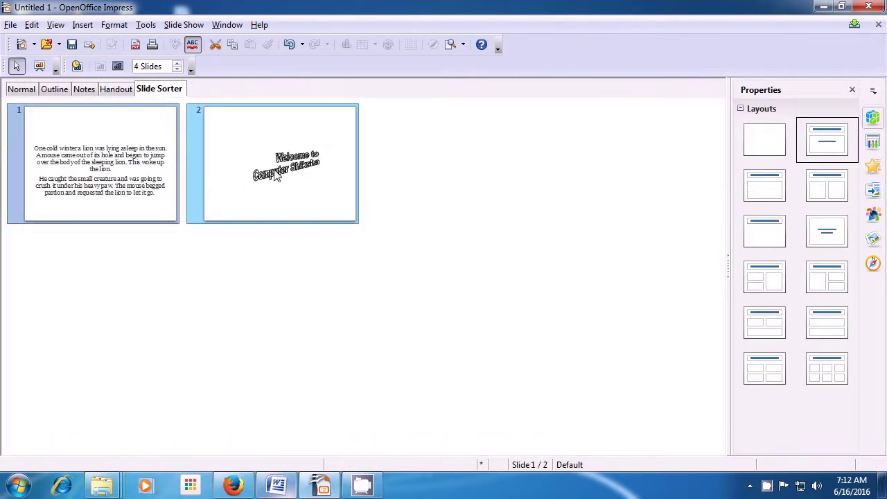
click(22, 92)
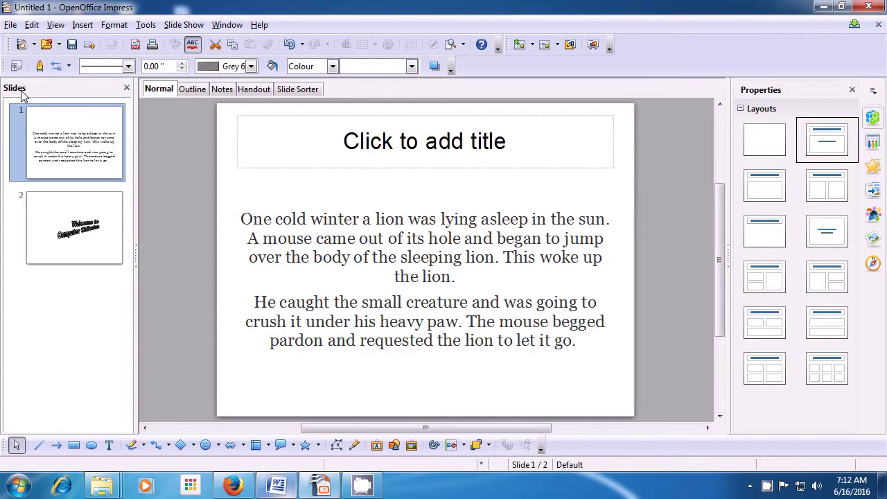
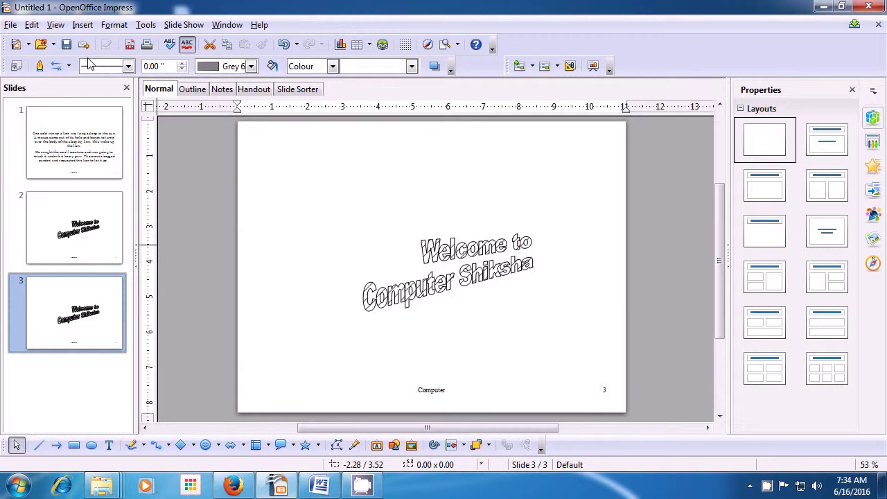
Step: Delete slide 3, the duplicate of the "Welcome to Computer Shiksha" Fontwork slide
mouse_move(83, 264)
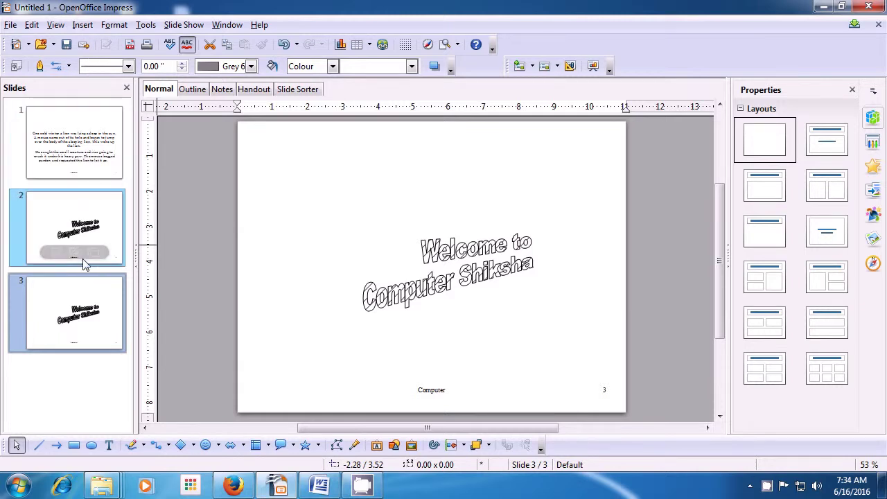
mouse_move(78, 300)
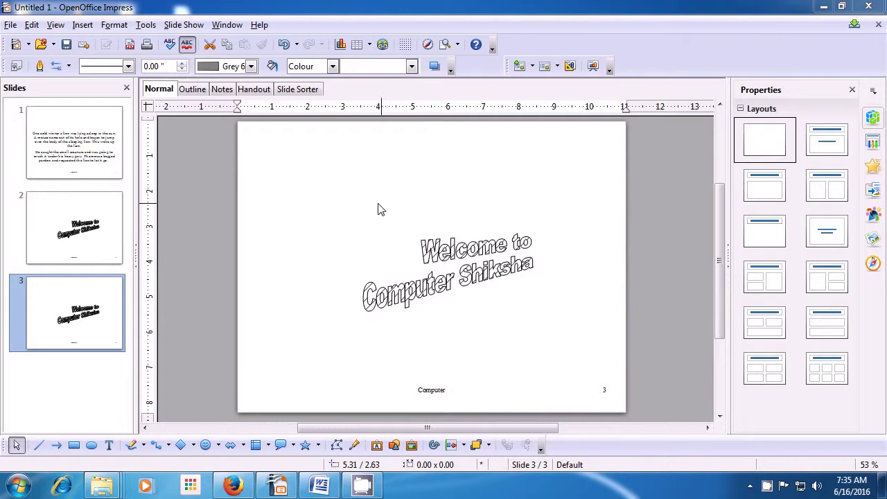
right_click(85, 296)
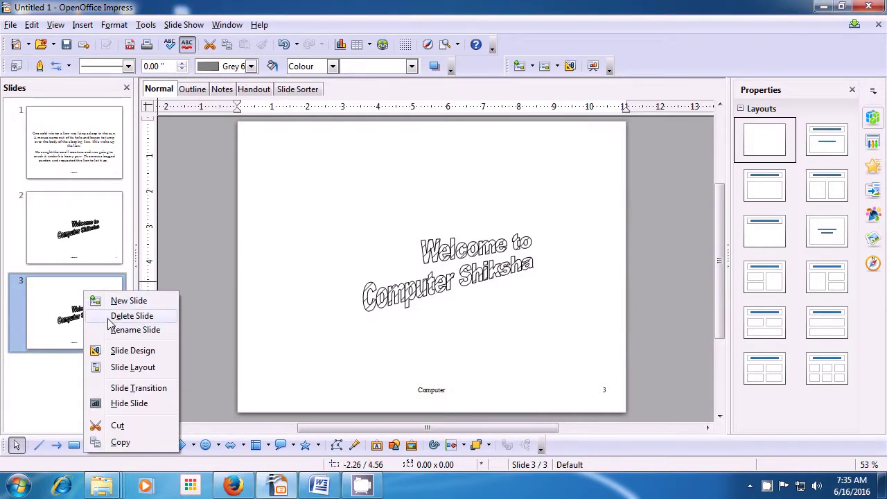
click(52, 295)
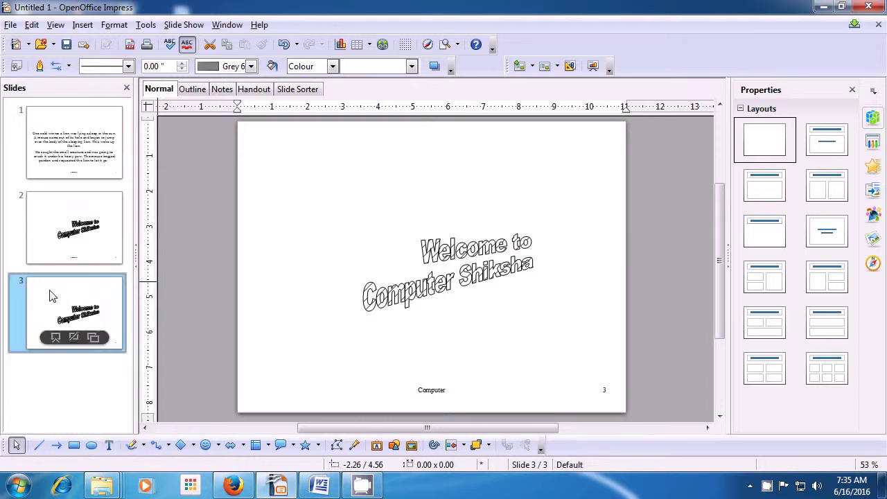
click(32, 25)
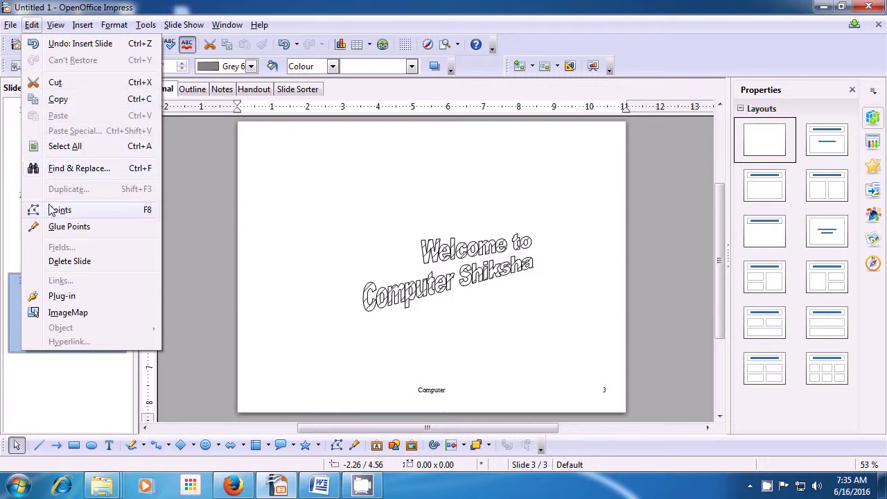
click(69, 261)
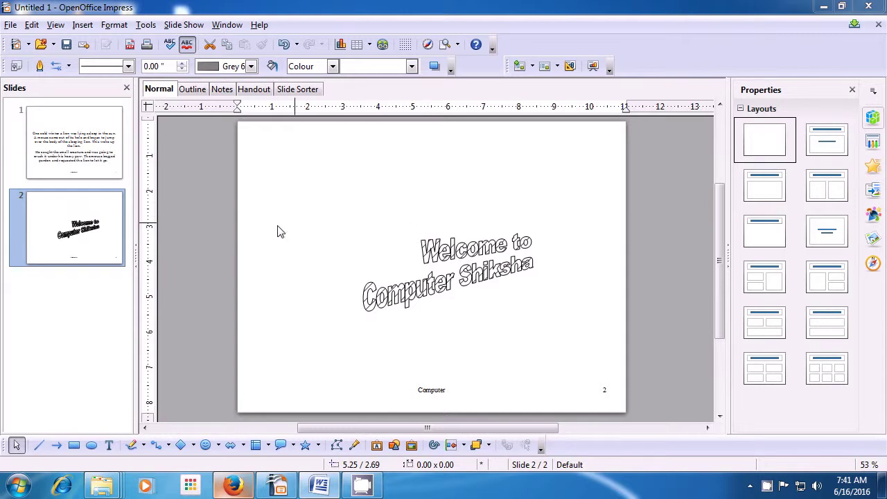
Step: Insert a new blank slide after slide 2
right_click(73, 216)
click(98, 225)
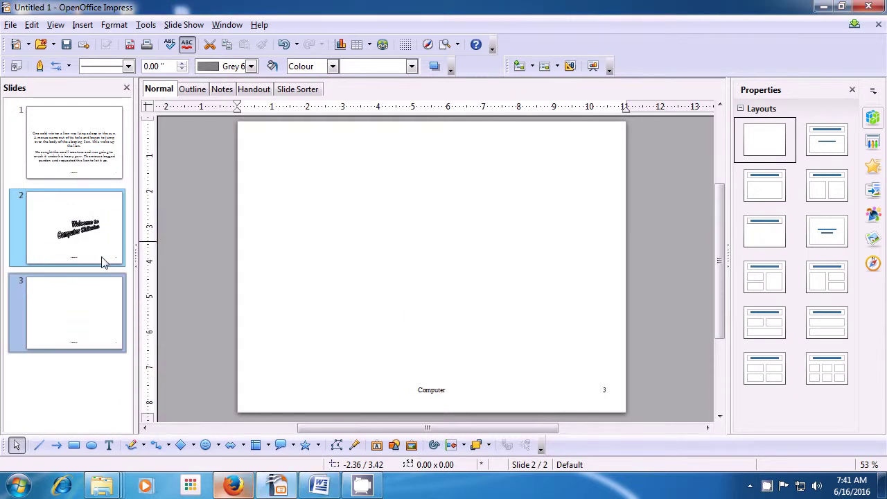
mouse_move(110, 321)
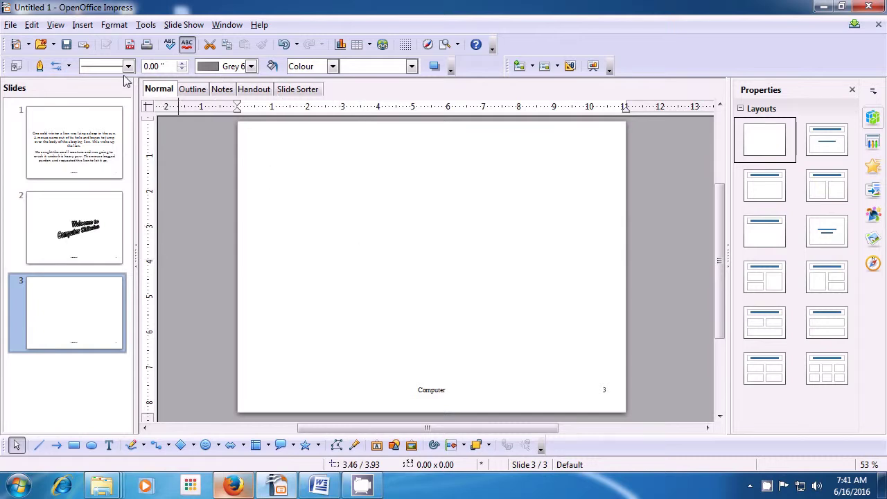
Step: Start a document hyperlink on blank slide 3 and choose the CS presentation from the Documents library as its path
click(78, 27)
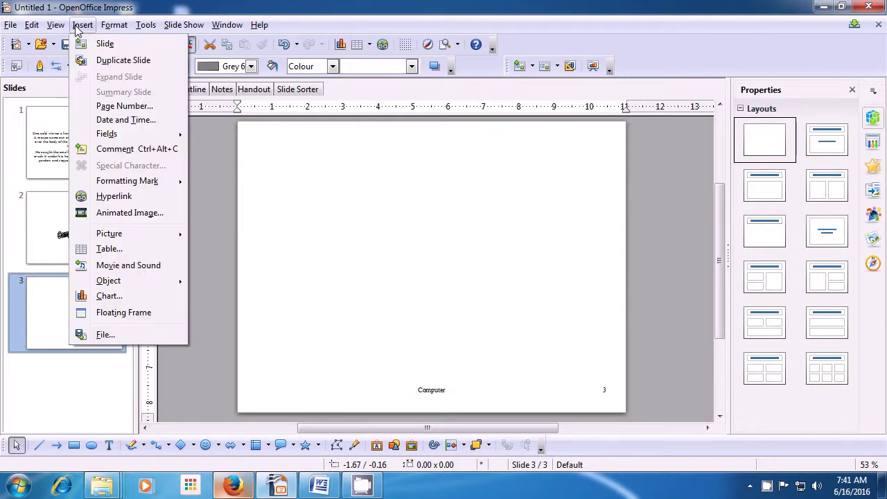
click(113, 196)
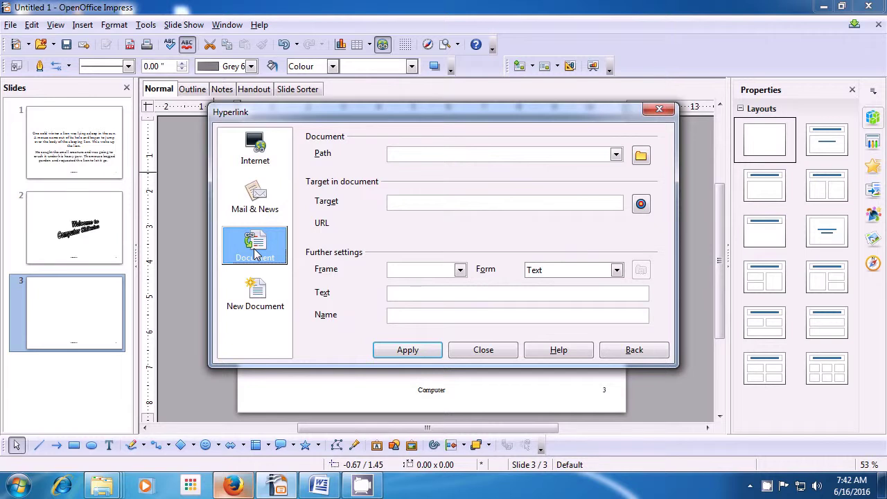
click(640, 158)
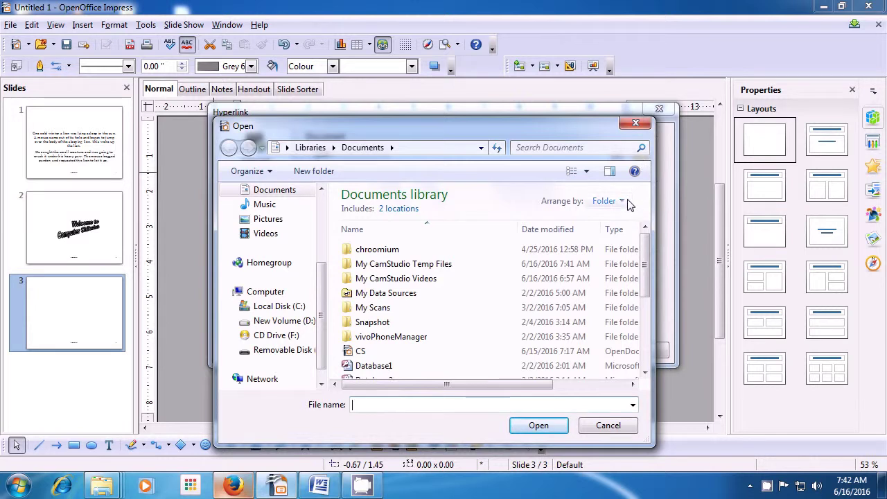
drag(646, 258, 637, 329)
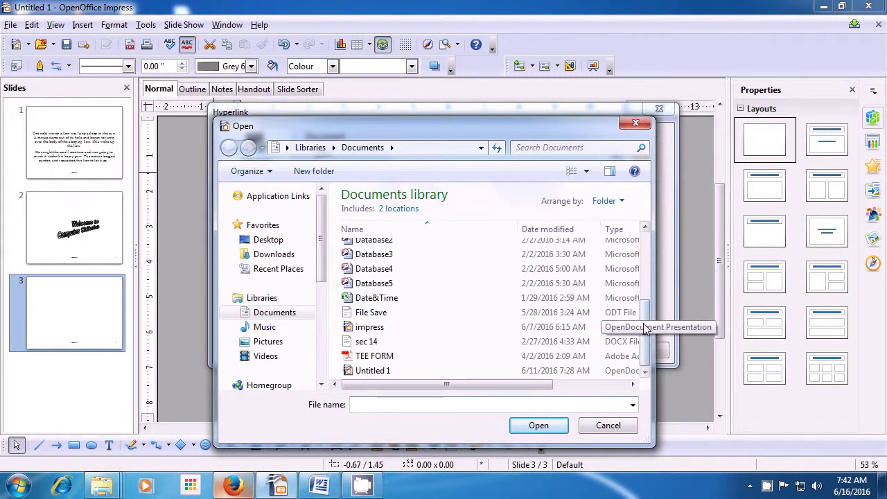
click(277, 242)
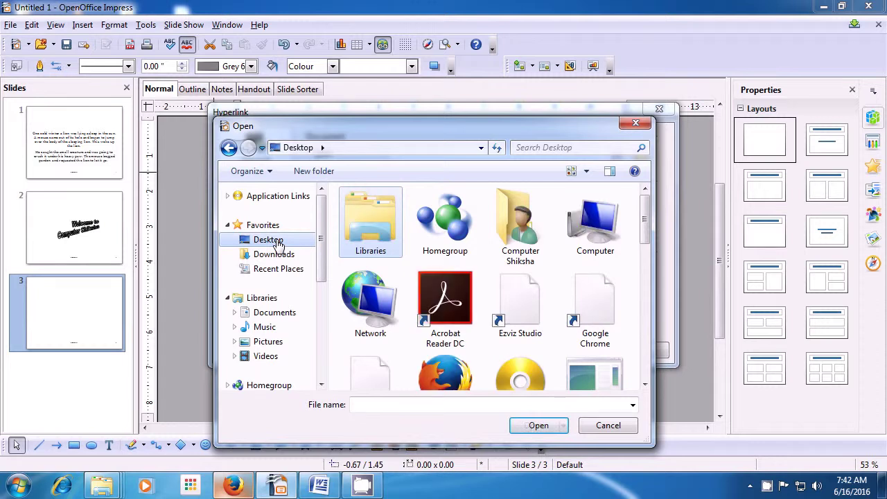
click(288, 317)
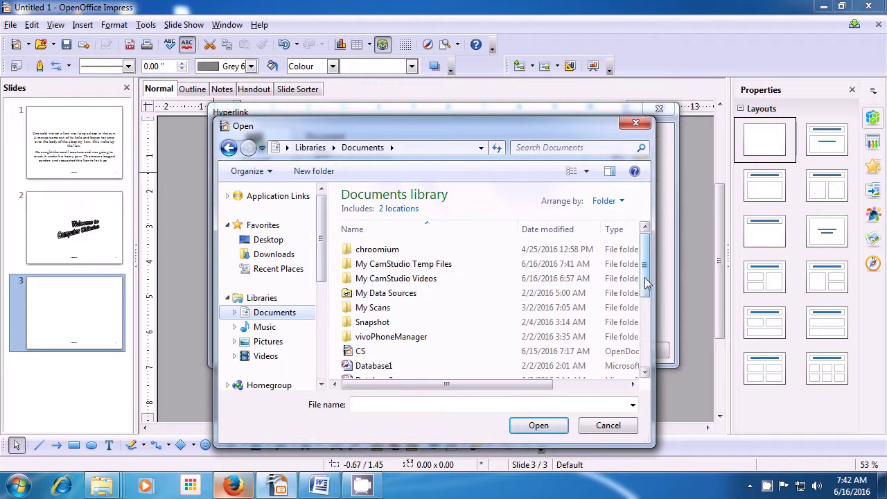
drag(645, 277, 658, 303)
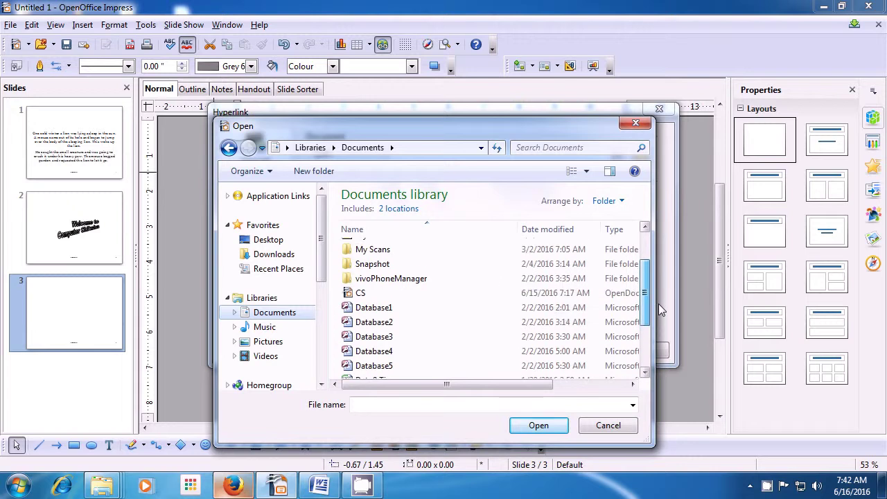
click(383, 293)
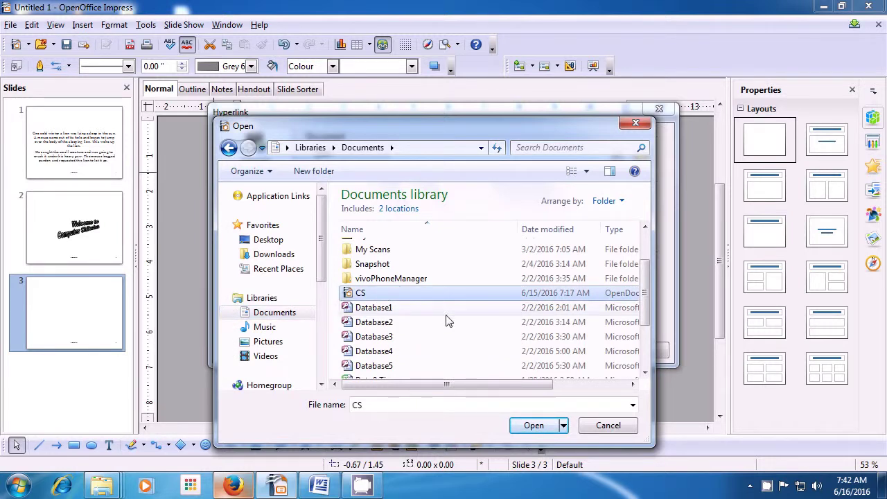
click(546, 427)
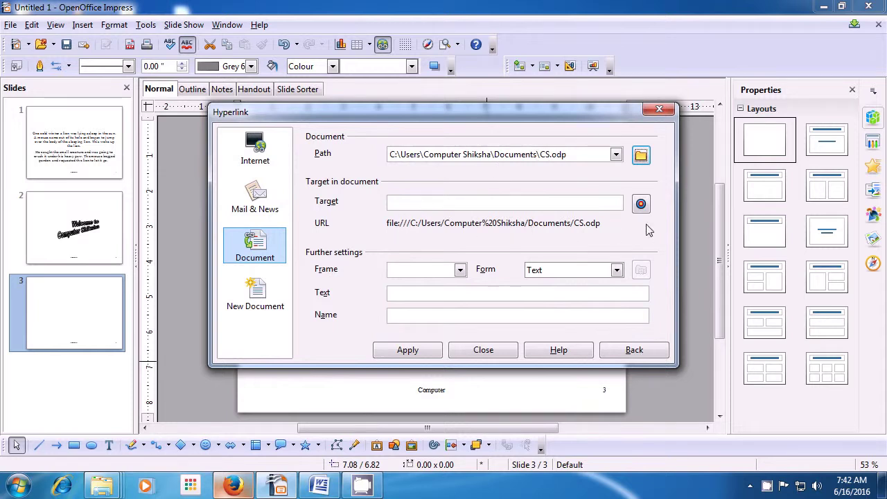
Step: Apply the CS.odp hyperlink to slide 3, close the hyperlink settings and deselect the inserted link text
click(401, 354)
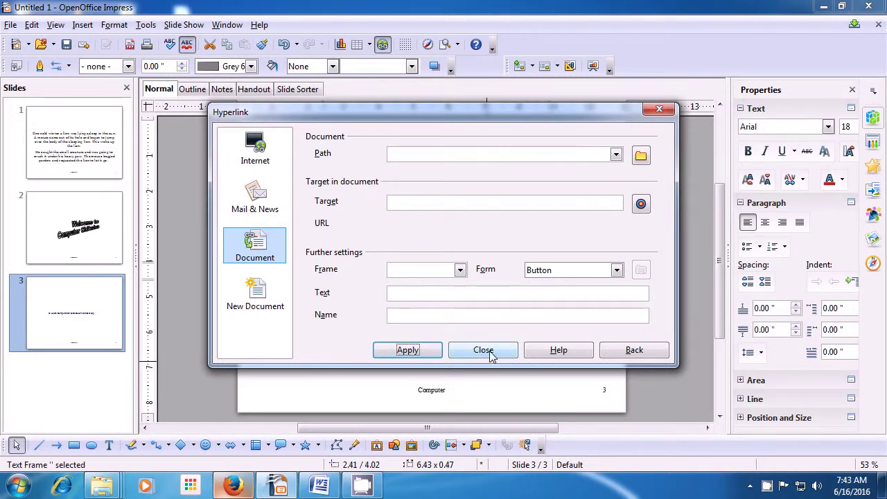
click(490, 357)
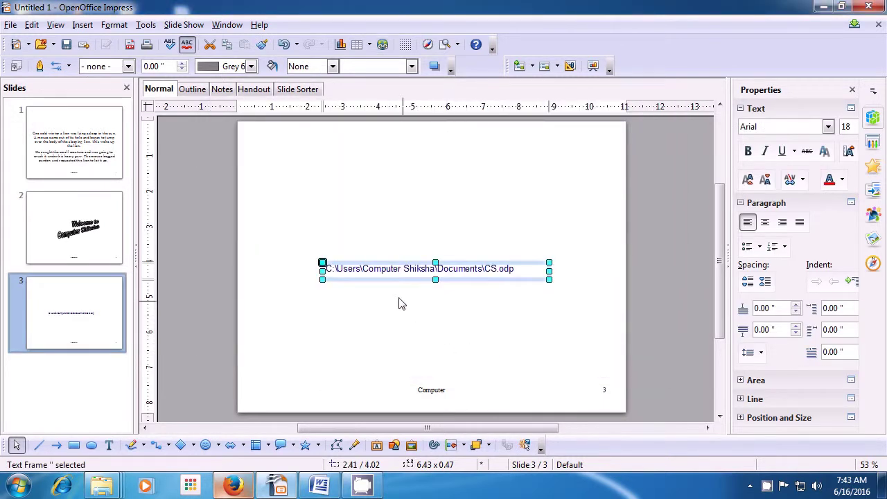
click(488, 327)
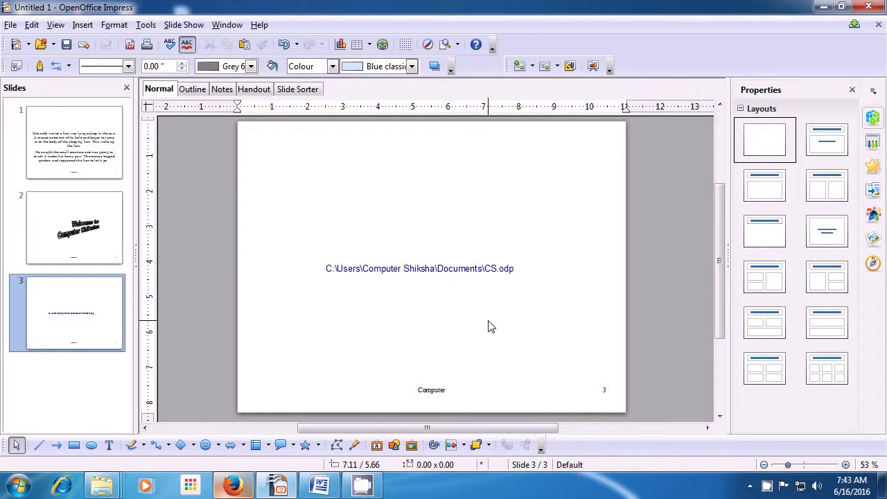
Step: Follow the CS.odp hyperlink on slide 3 and view the second slide of the linked presentation
click(421, 270)
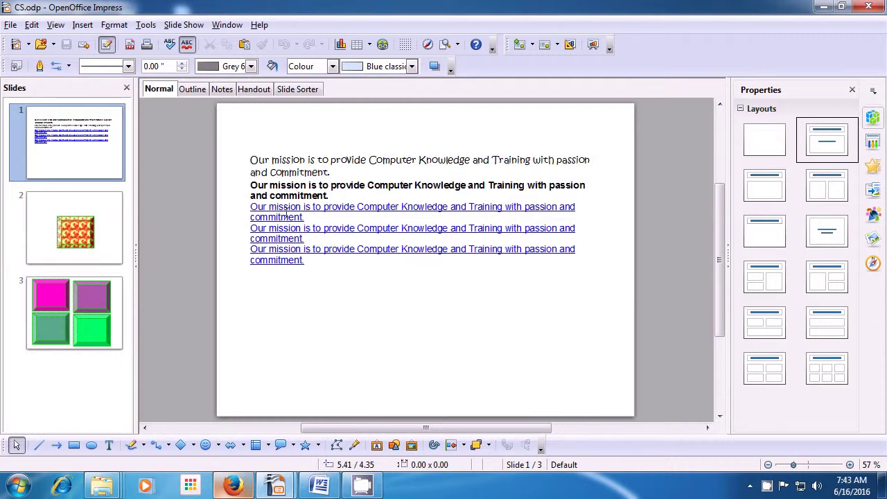
click(104, 229)
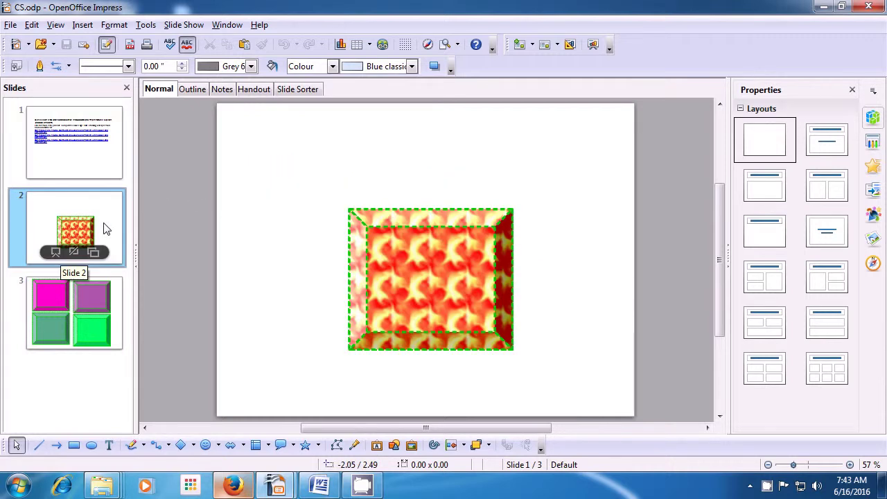
Step: View the third and first slides of the linked CS.odp presentation and close it
click(114, 303)
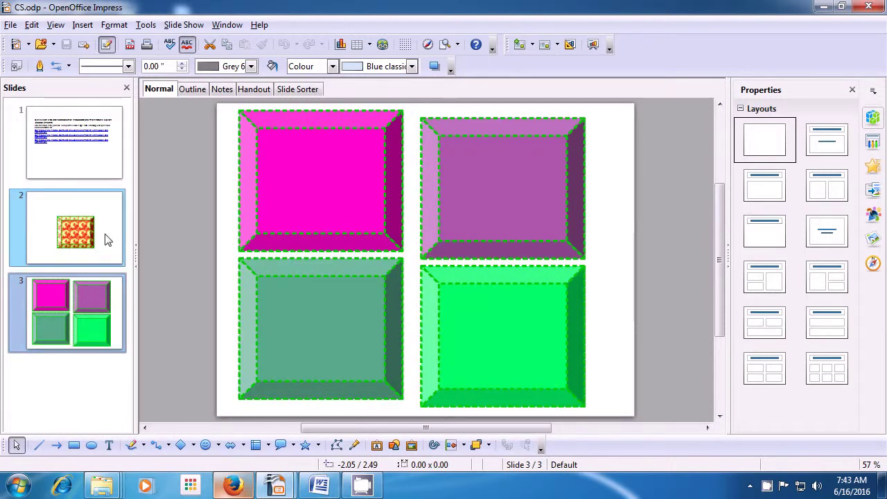
click(98, 165)
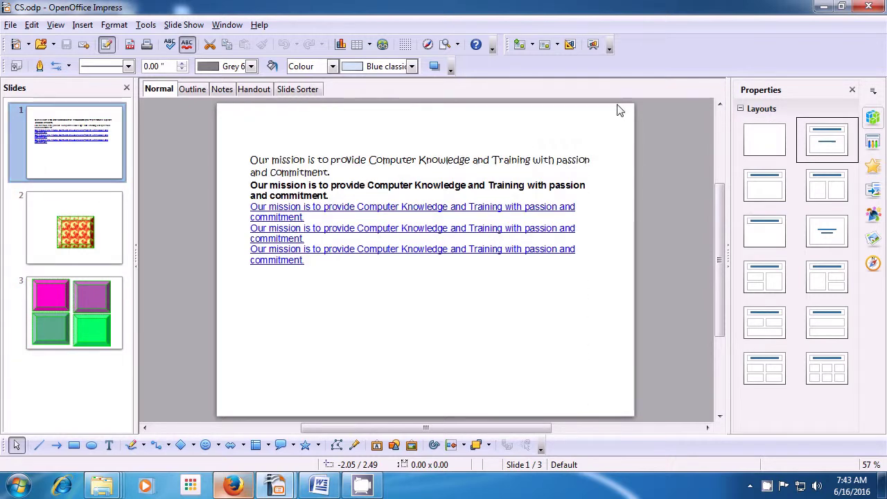
click(867, 7)
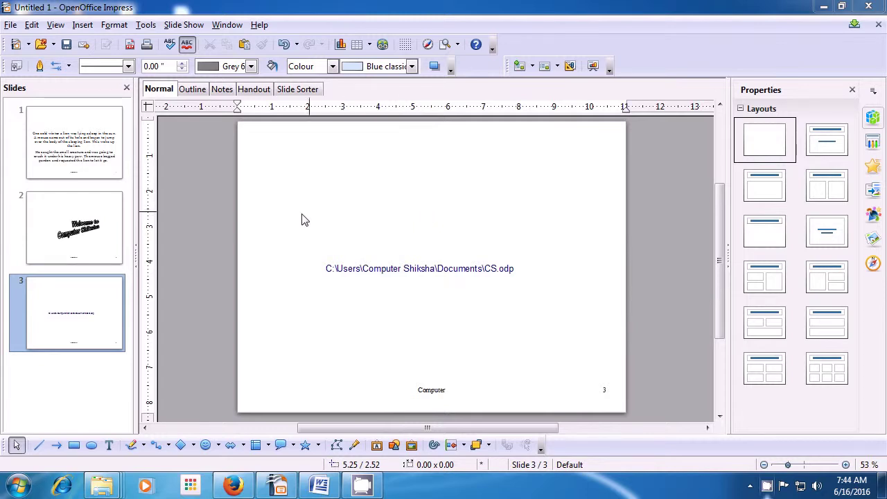
Step: Add a blank slide after slide 3 and insert the Koala image from the Sample Pictures folder on it
right_click(95, 298)
click(128, 302)
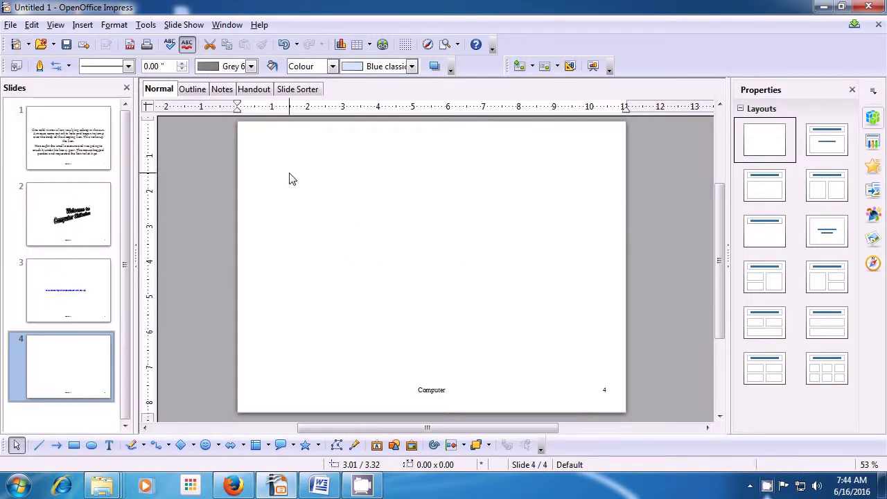
click(82, 27)
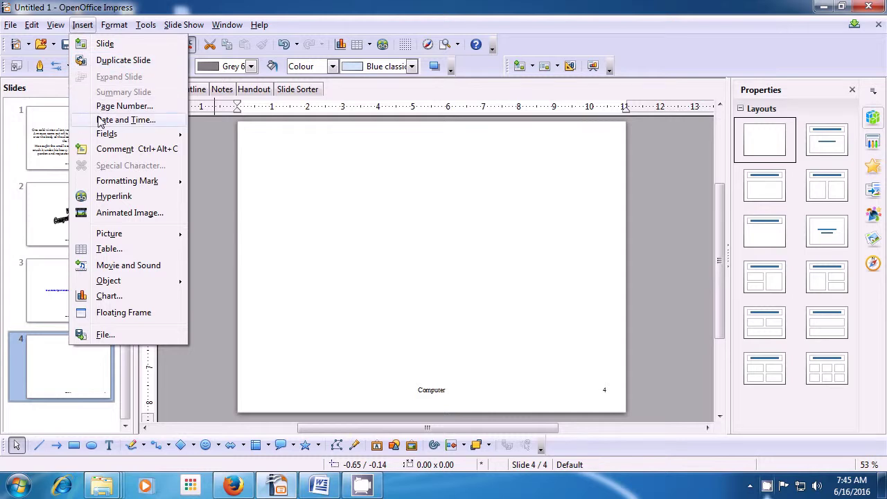
mouse_move(122, 235)
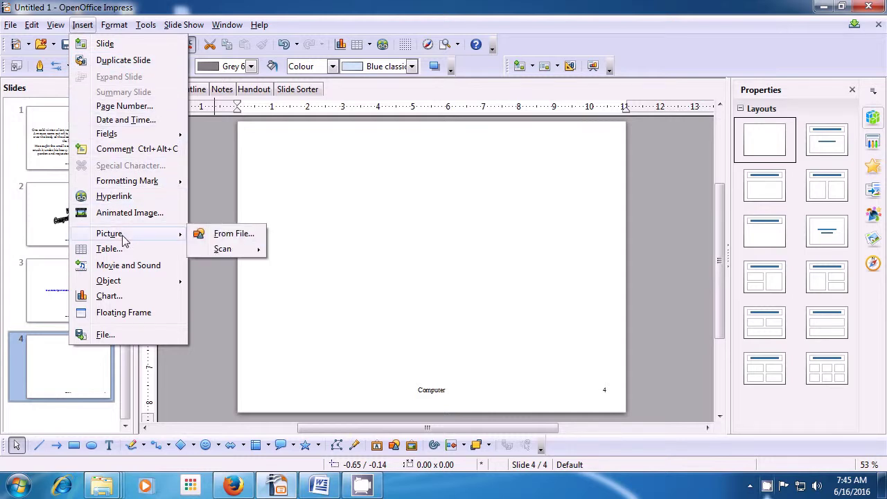
click(227, 236)
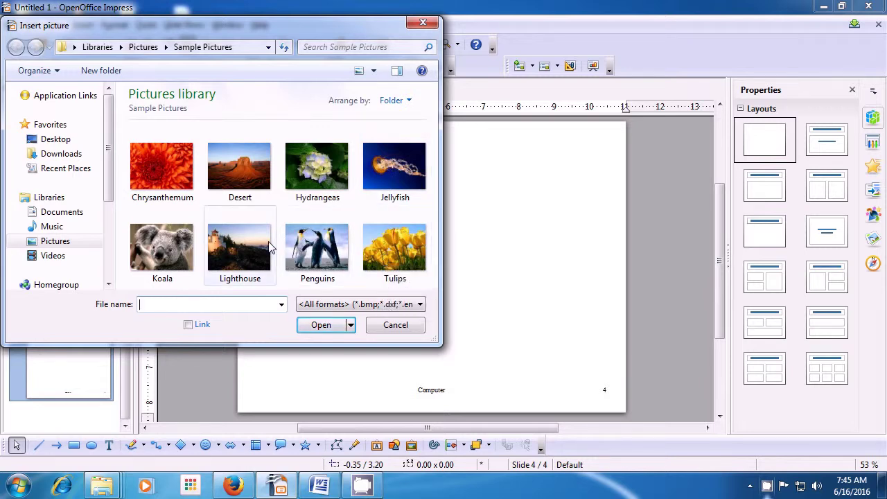
click(173, 252)
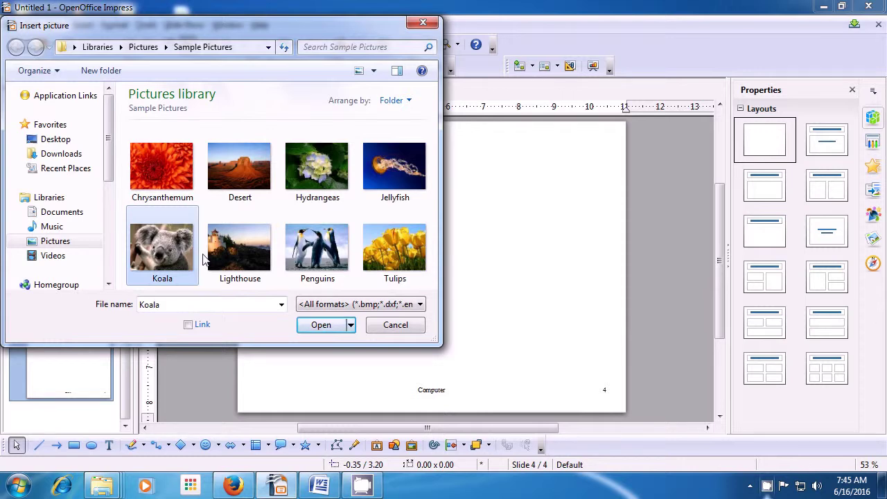
click(321, 330)
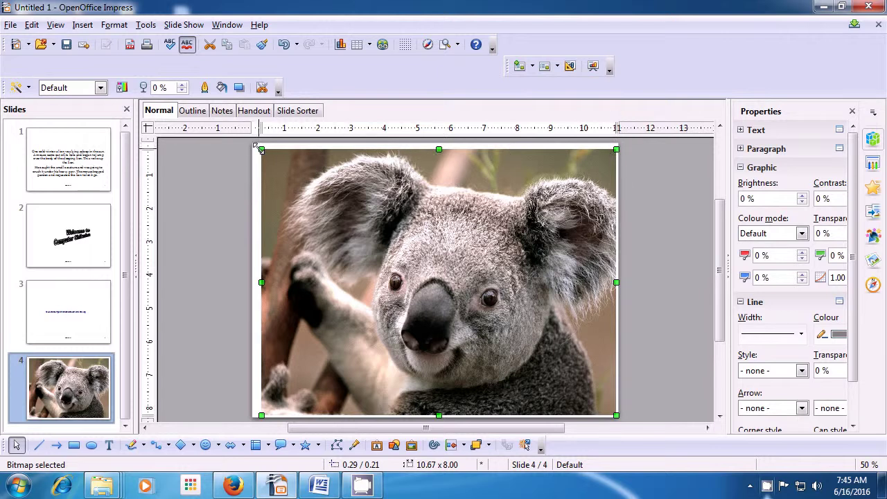
Step: Shrink the koala picture to about 9.13 × 7.29 inches, centre it roughly on slide 4 and deselect it
drag(616, 415, 563, 390)
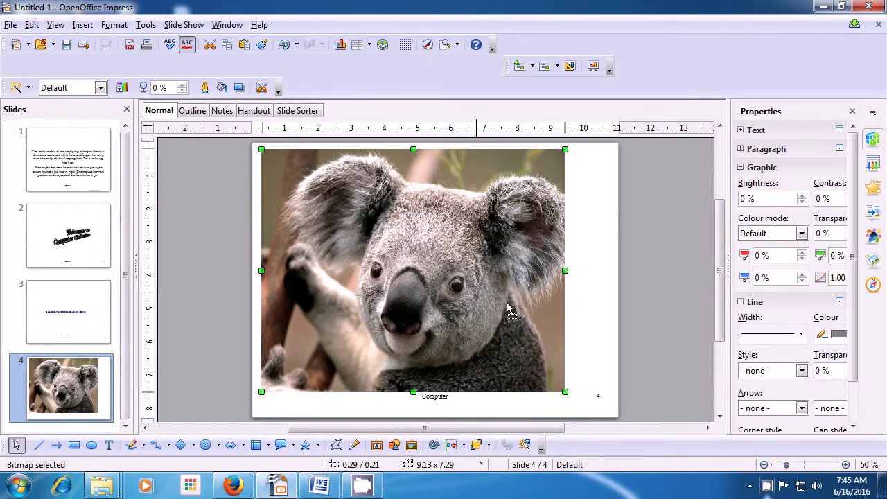
drag(542, 307, 483, 296)
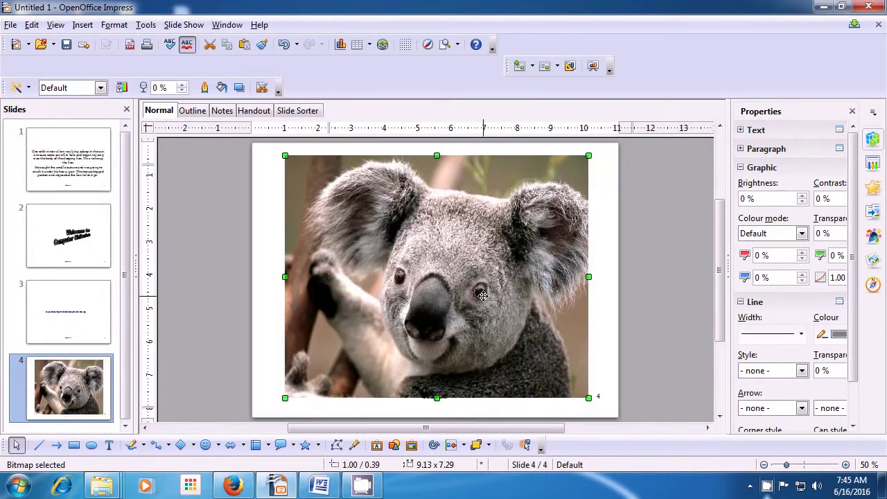
click(603, 284)
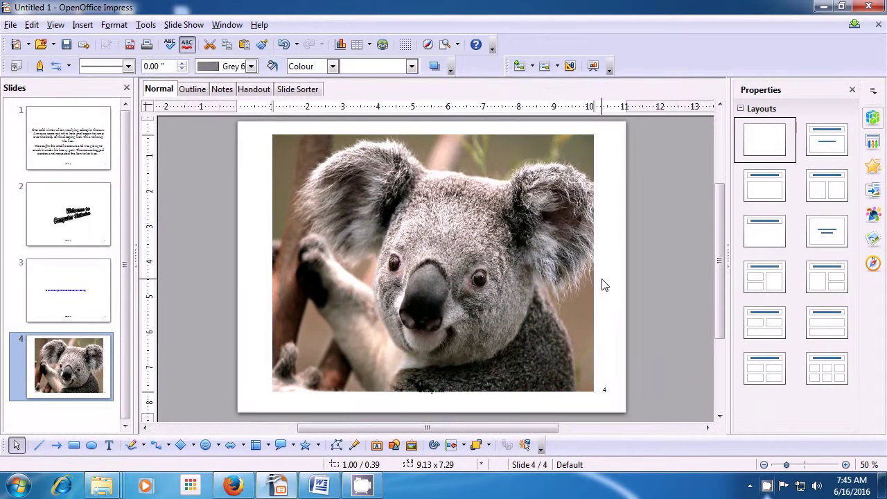
Step: Apply a Magenta colour area fill to the koala picture on slide 4
click(491, 275)
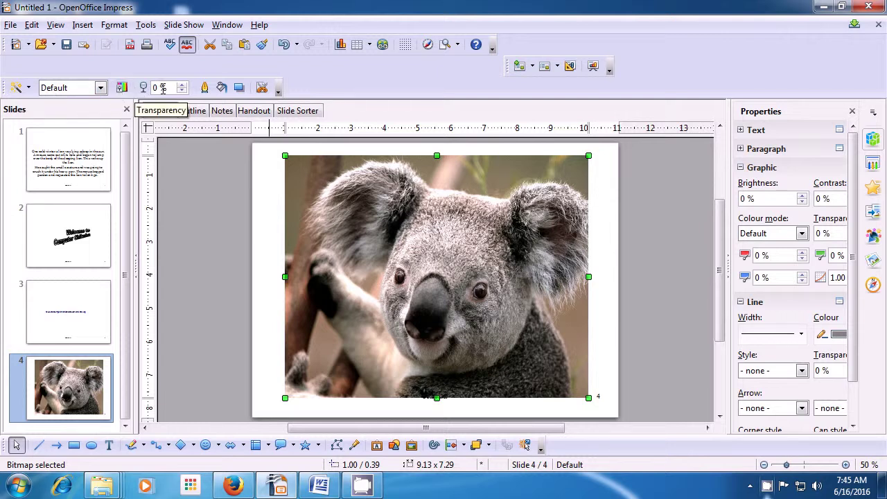
click(222, 88)
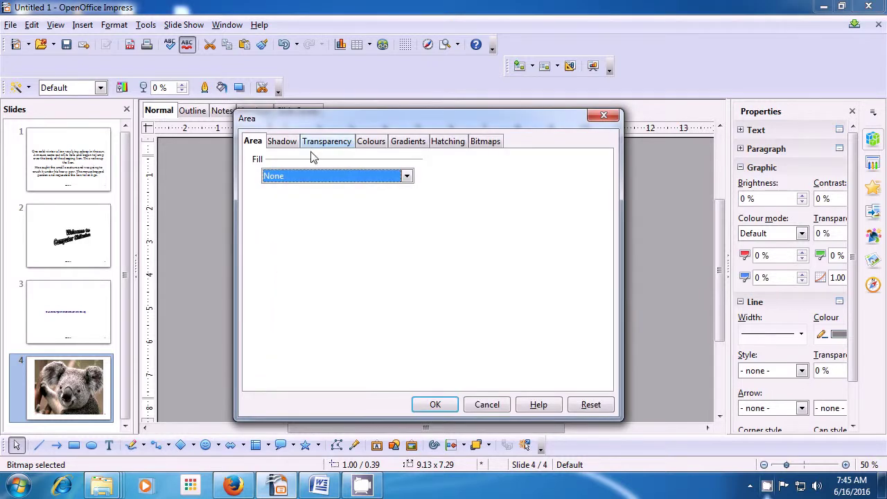
click(408, 176)
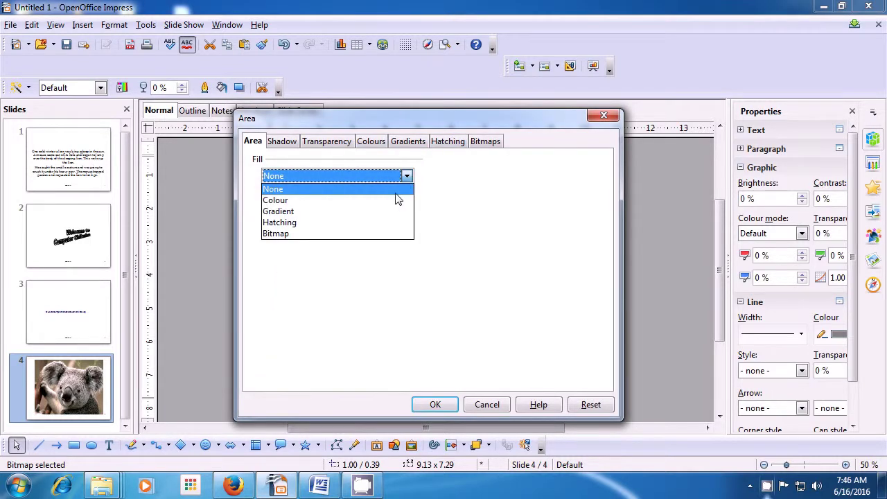
click(398, 199)
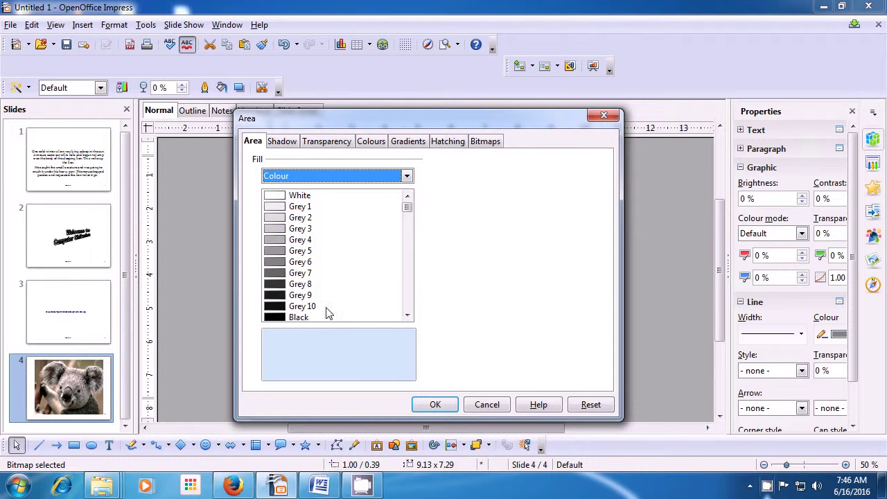
scroll(328, 313, down, 4)
click(284, 240)
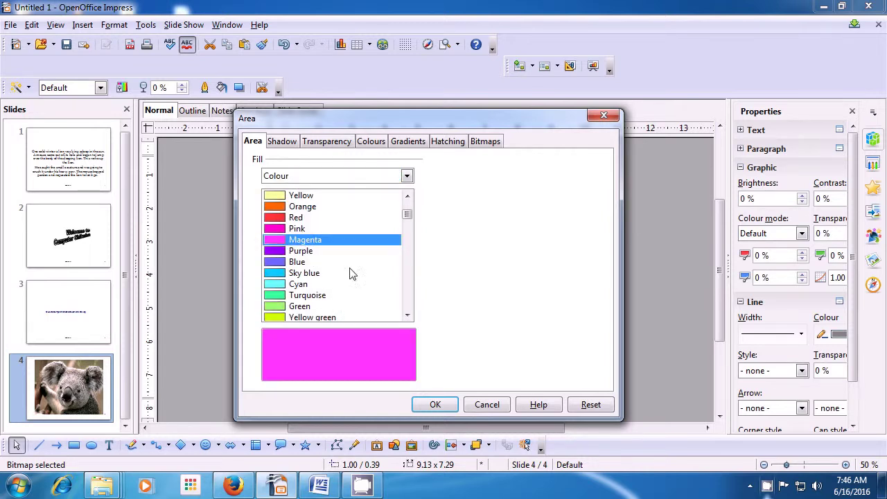
click(436, 404)
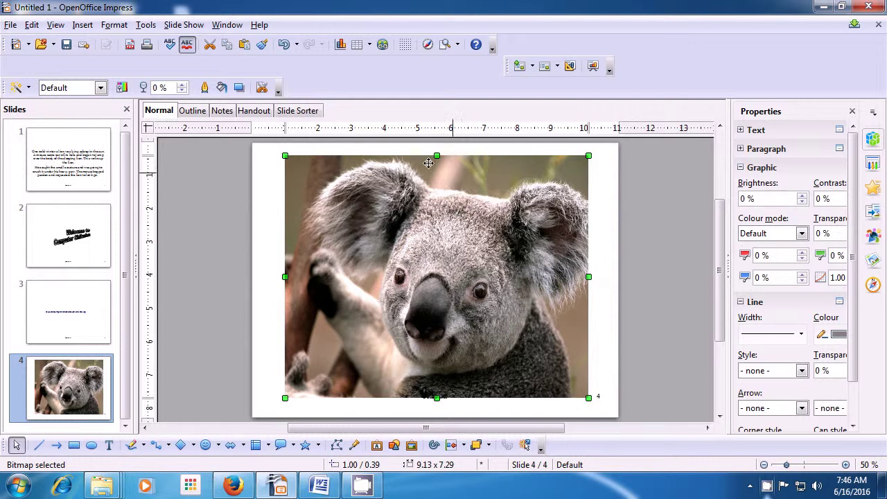
Step: Crop the koala picture slightly at its upper-left corner and right edge to about 8.67 × 7.04 inches, and deselect it
click(261, 89)
drag(284, 154, 296, 163)
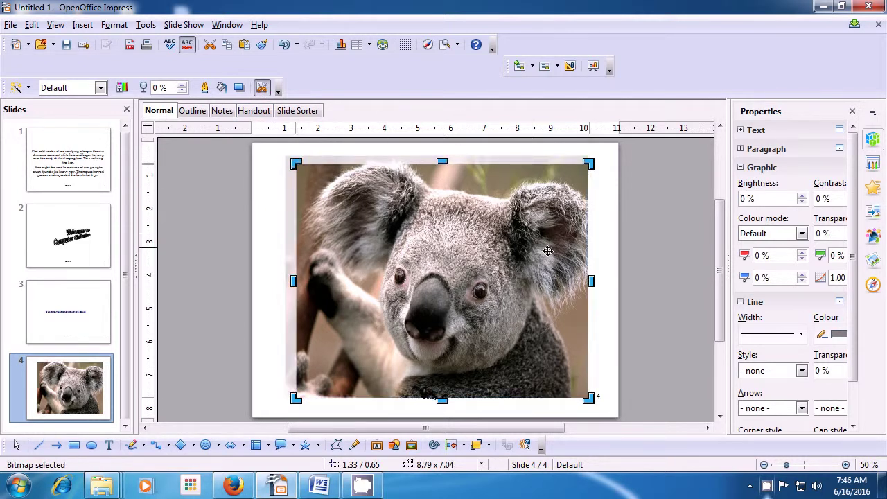
drag(590, 280, 586, 282)
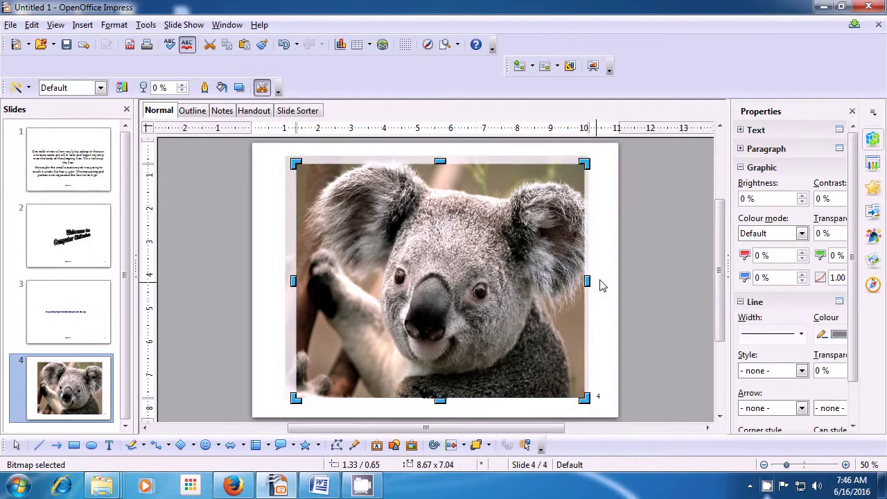
click(602, 286)
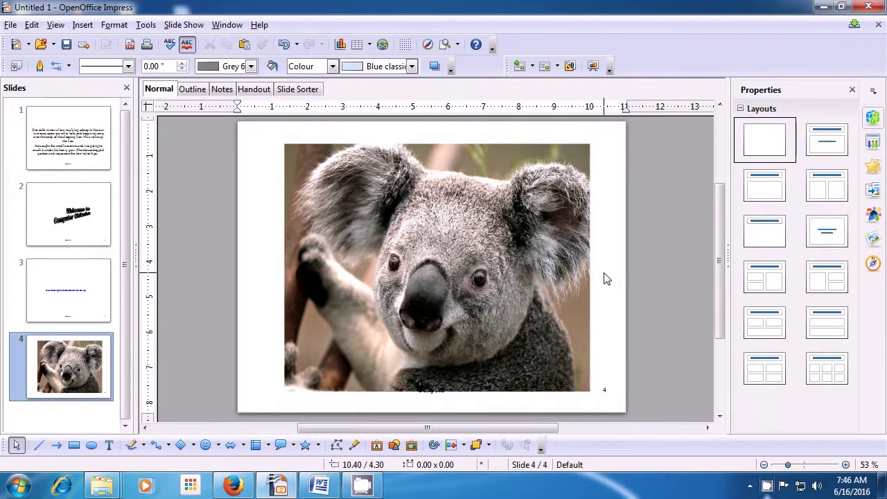